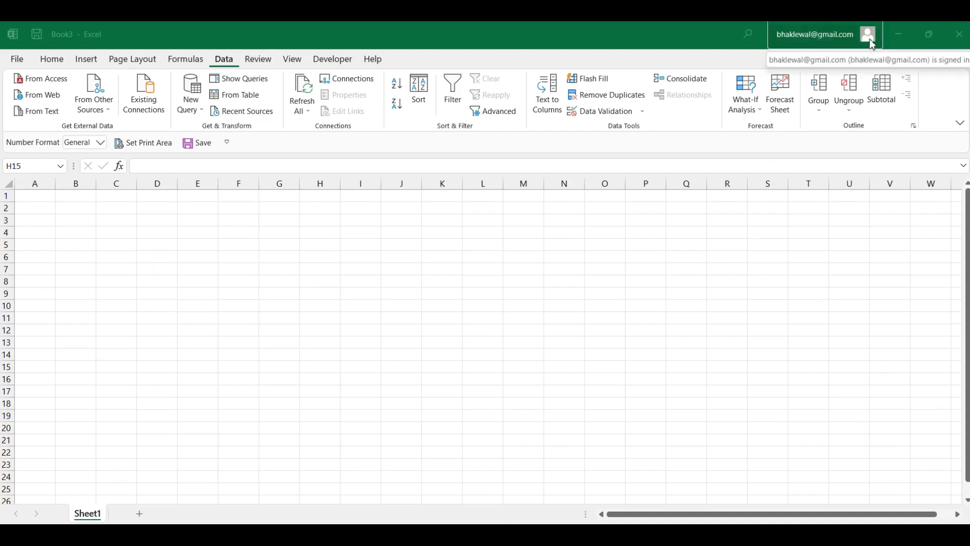
# - Switch from the Excel workbook to Access by opening the recent Extra File database
pyautogui.click(898, 36)
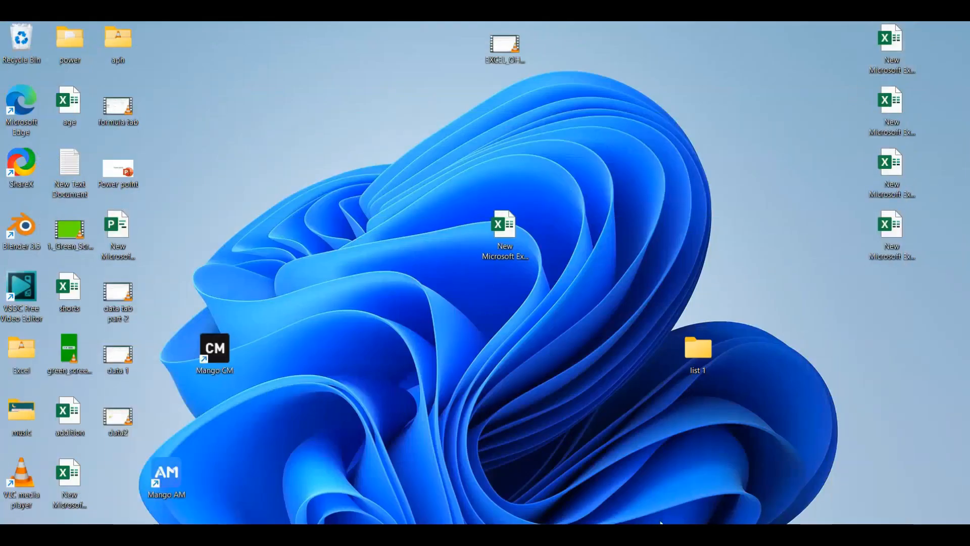
pyautogui.moveTo(632, 534)
pyautogui.press('super')
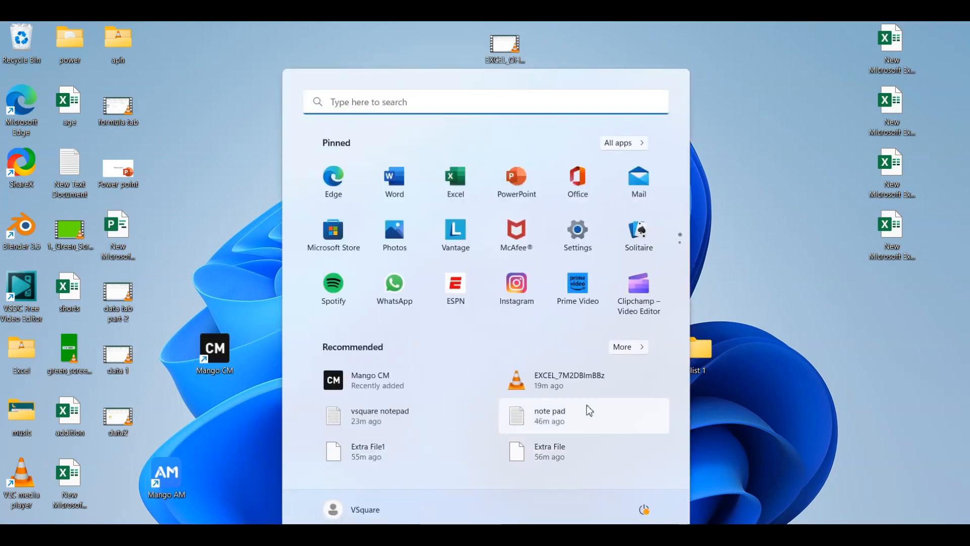
pyautogui.click(560, 454)
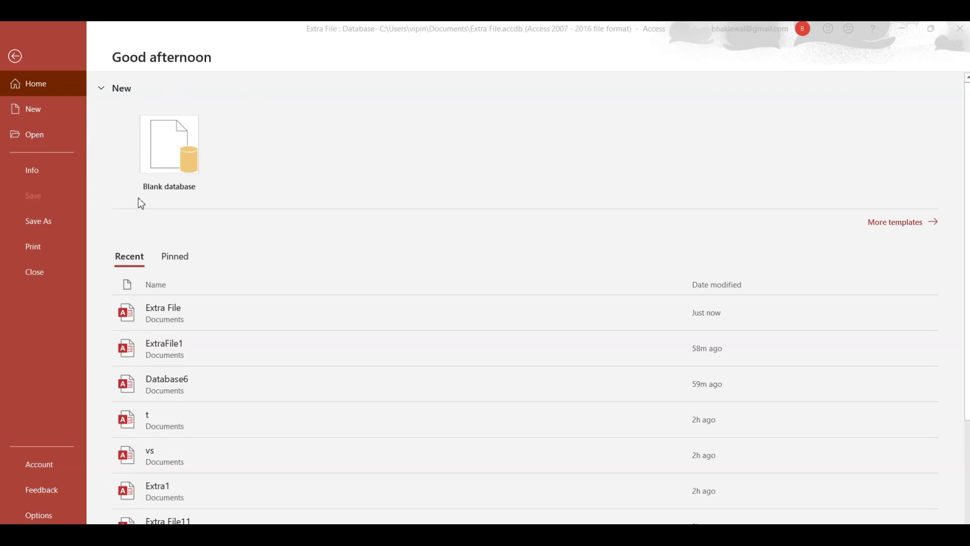
# - Create a blank database named ExtraFile in the Documents folder
pyautogui.click(165, 153)
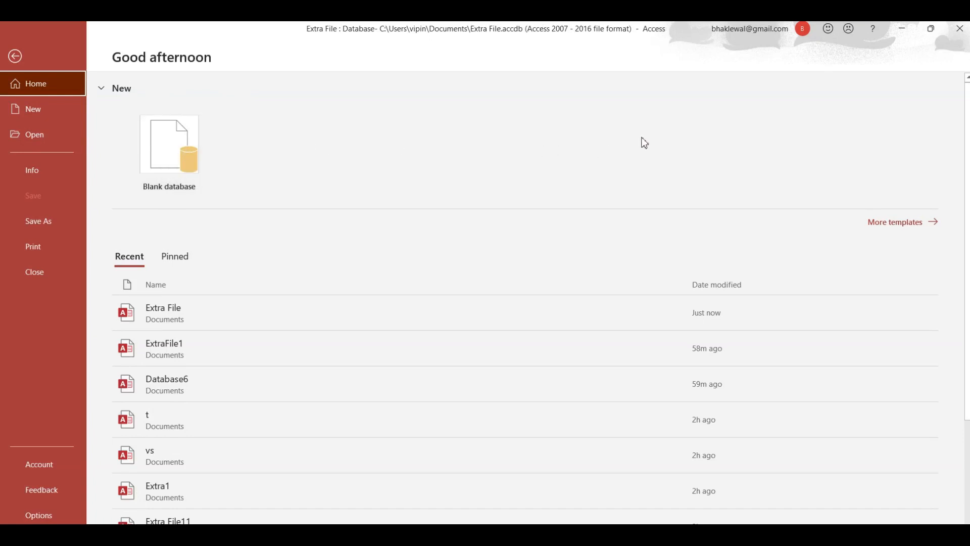
pyautogui.click(166, 168)
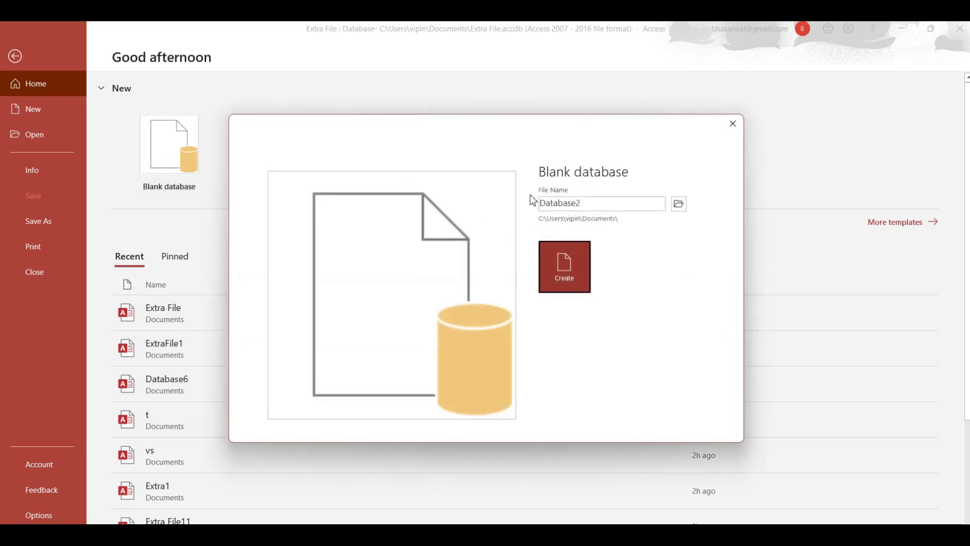
pyautogui.doubleClick(587, 205)
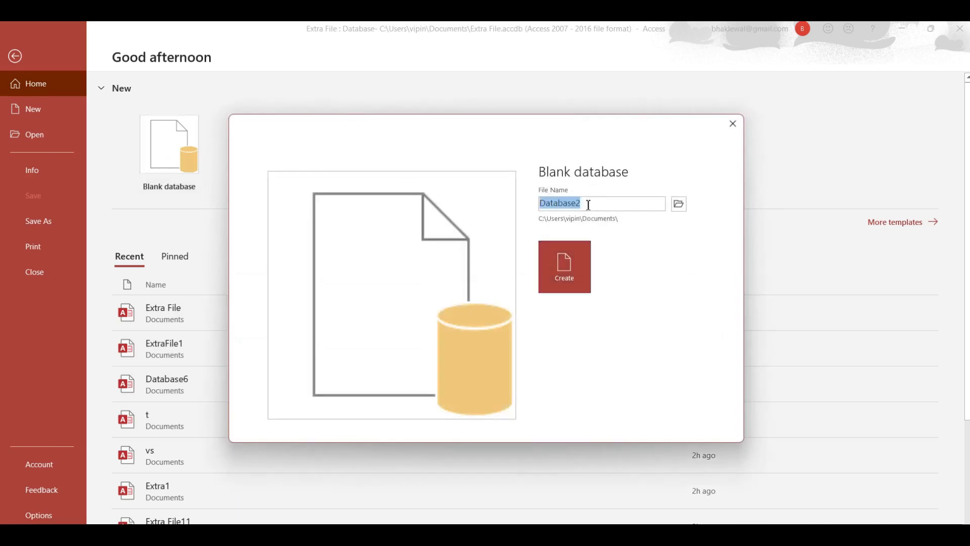
pyautogui.press('BackSpace')
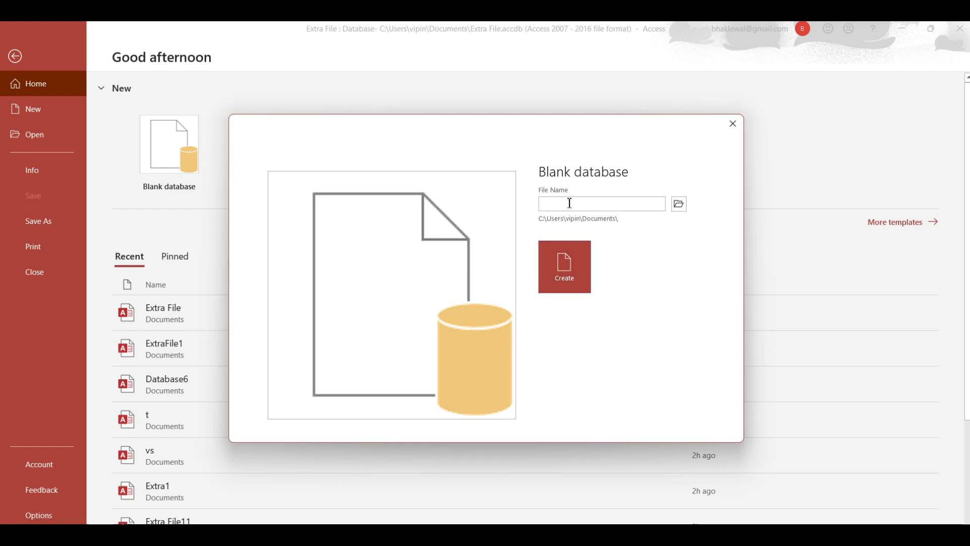
pyautogui.write('ExtraFile')
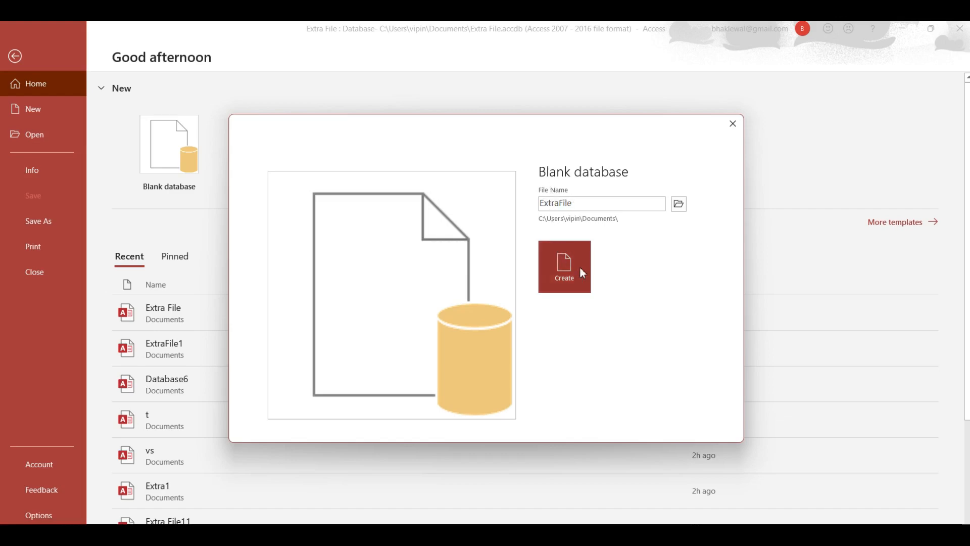
pyautogui.click(565, 265)
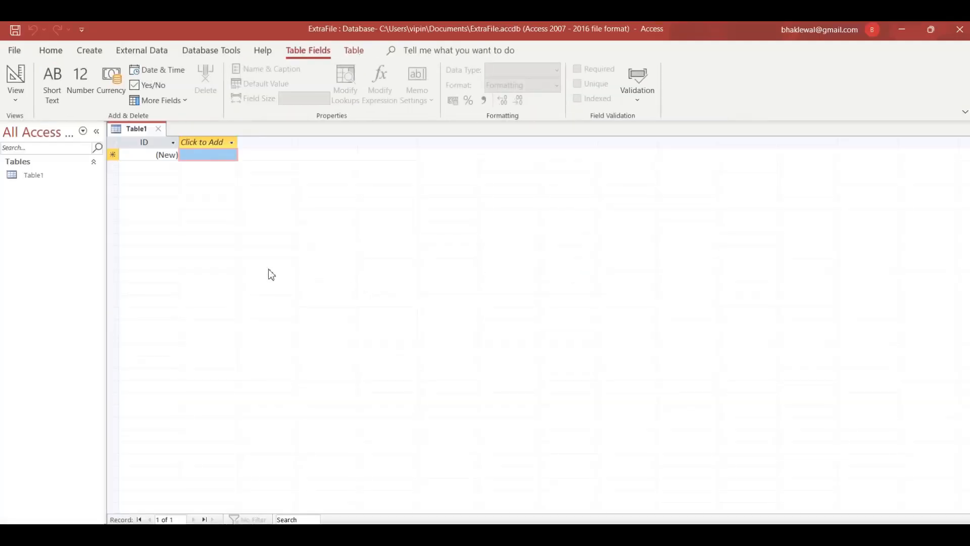
# - Enter Name and Salary as the first record of the new table, in two adjacent fields
pyautogui.click(188, 156)
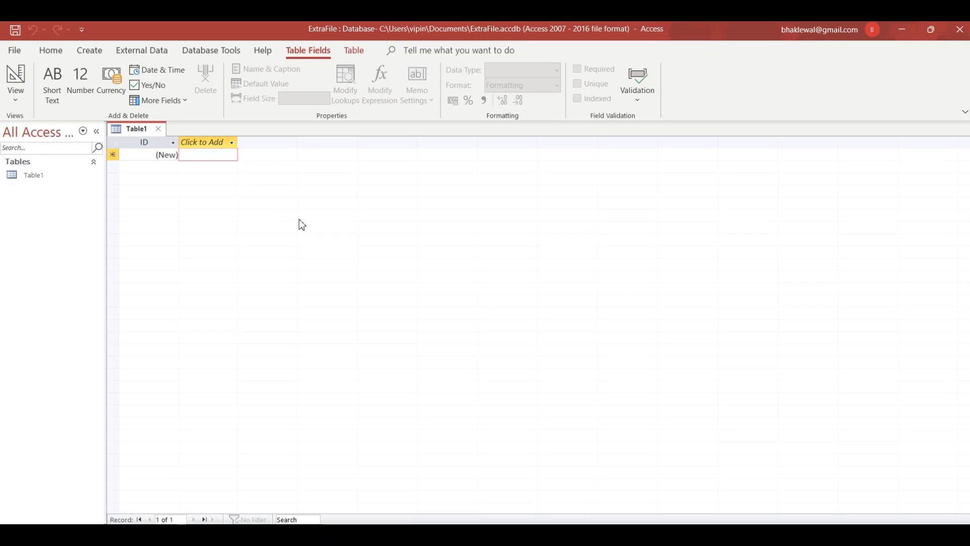
pyautogui.write('Name')
pyautogui.press('Tab')
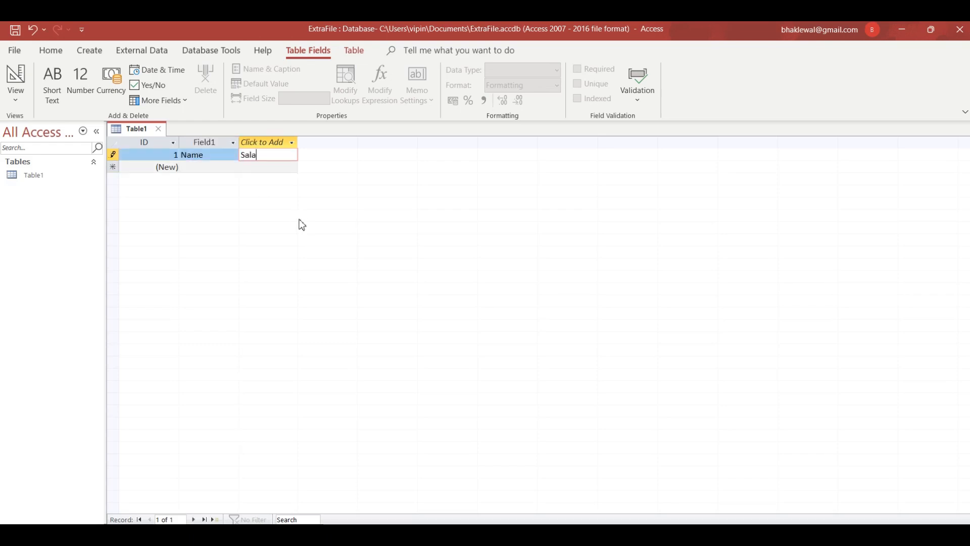
pyautogui.write('Salary')
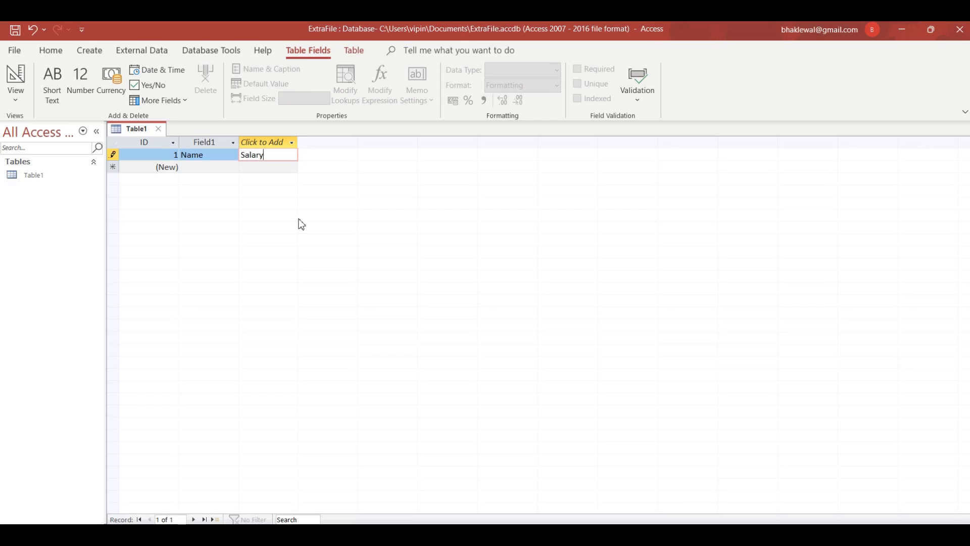
pyautogui.press('Down')
pyautogui.press('Left')
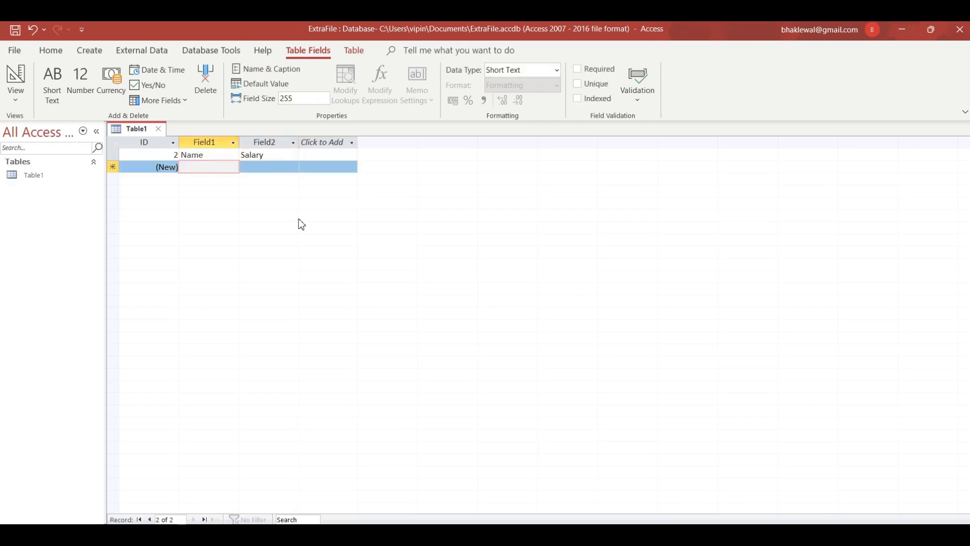
# - Add four records below the Name entry, each with one person's first name in Field1
pyautogui.write('Anu')
pyautogui.press('Down')
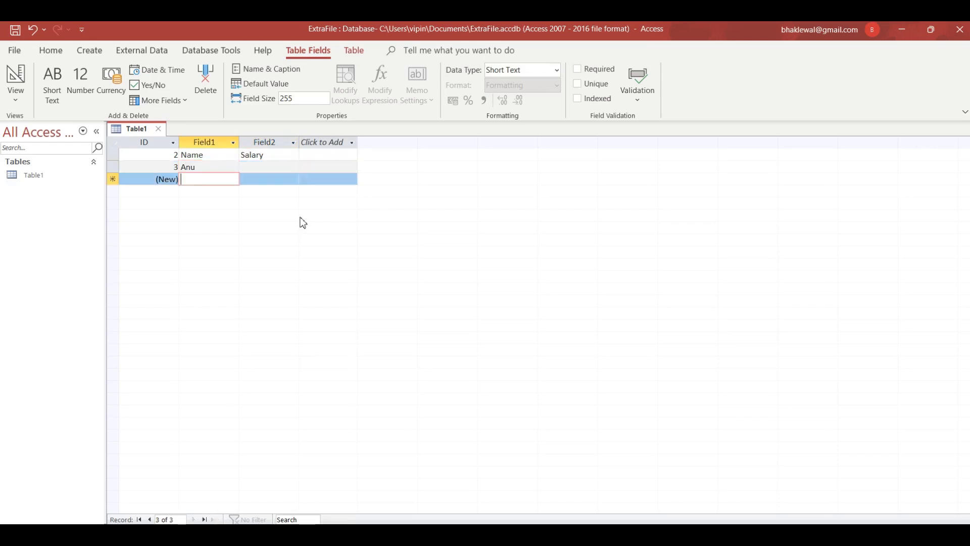
pyautogui.write('Radha')
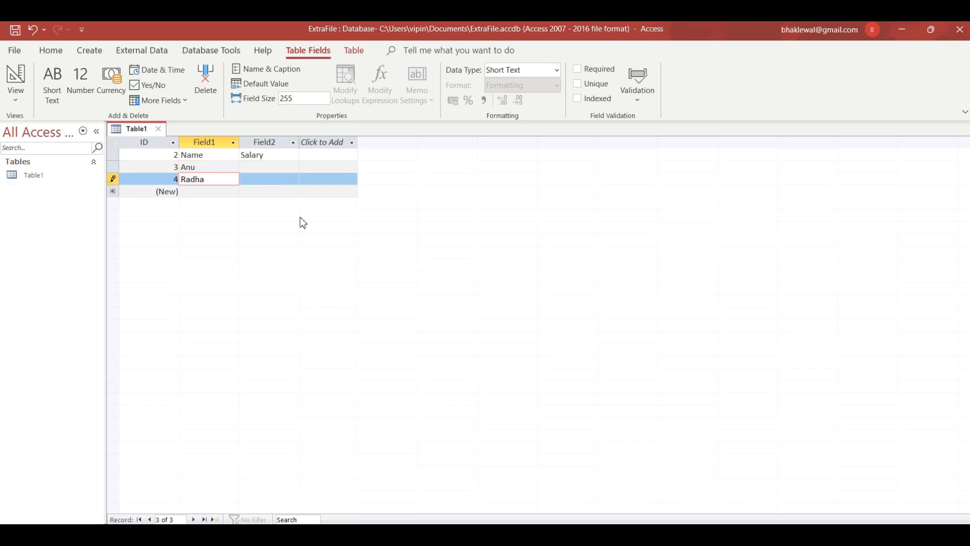
pyautogui.press('Down')
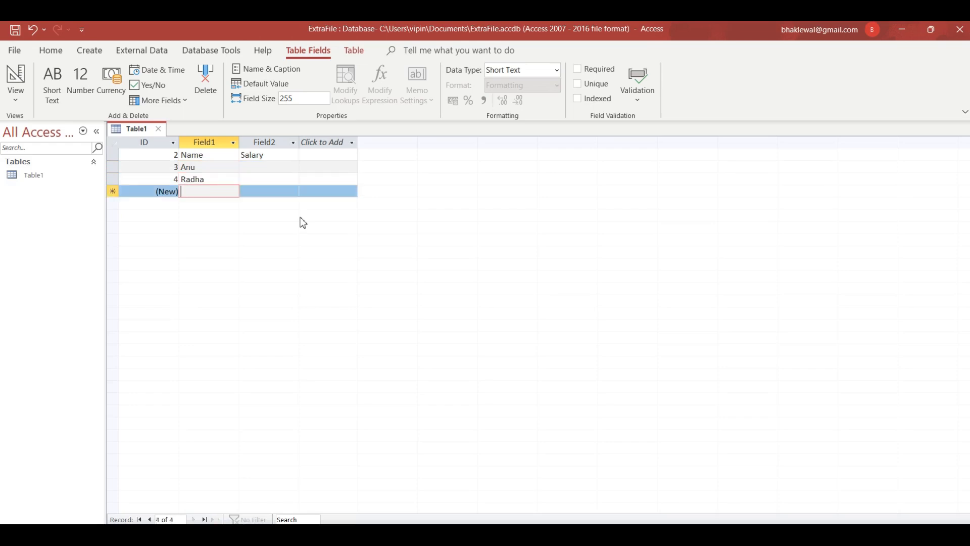
pyautogui.write('rashi')
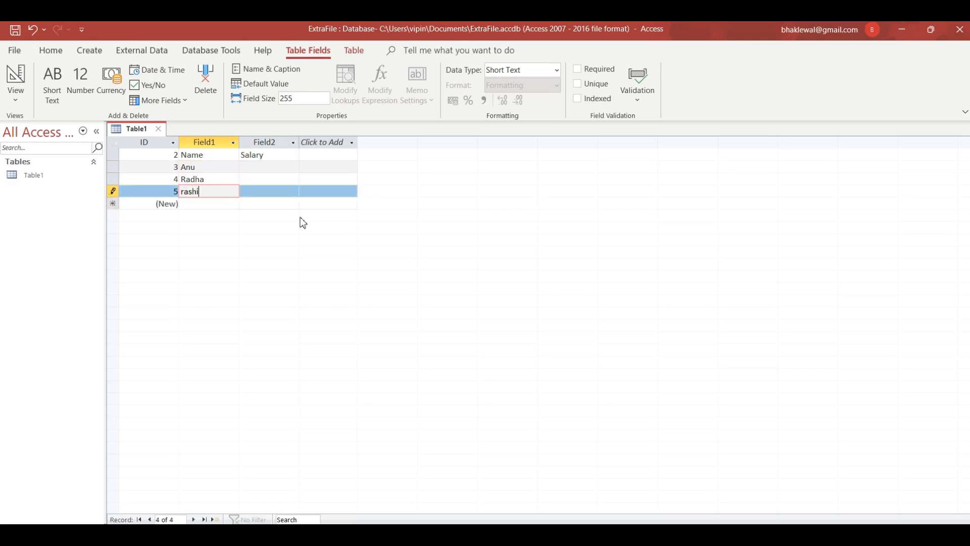
pyautogui.press('Down')
pyautogui.write('Poo')
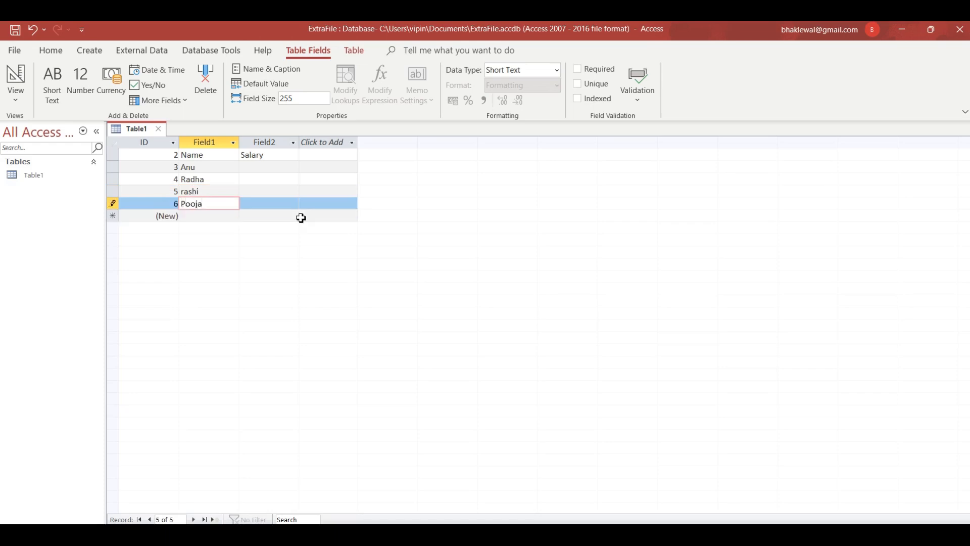
# - Fill in the salaries 4000, 6000, 7000 and 50000 in Field2 for the four people, in row order
pyautogui.press('Tab')
pyautogui.press('Up')
pyautogui.press('Up')
pyautogui.press('Up')
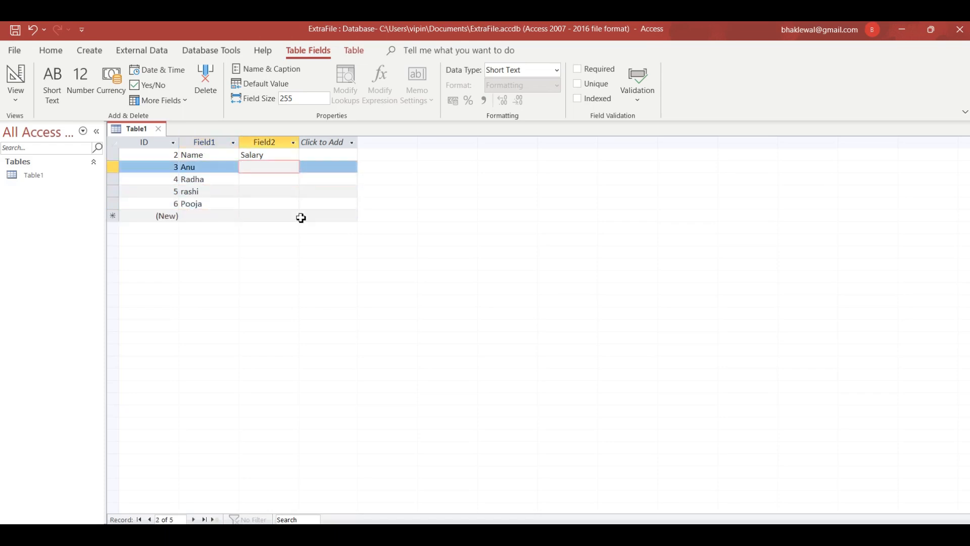
pyautogui.write('4000')
pyautogui.press('Down')
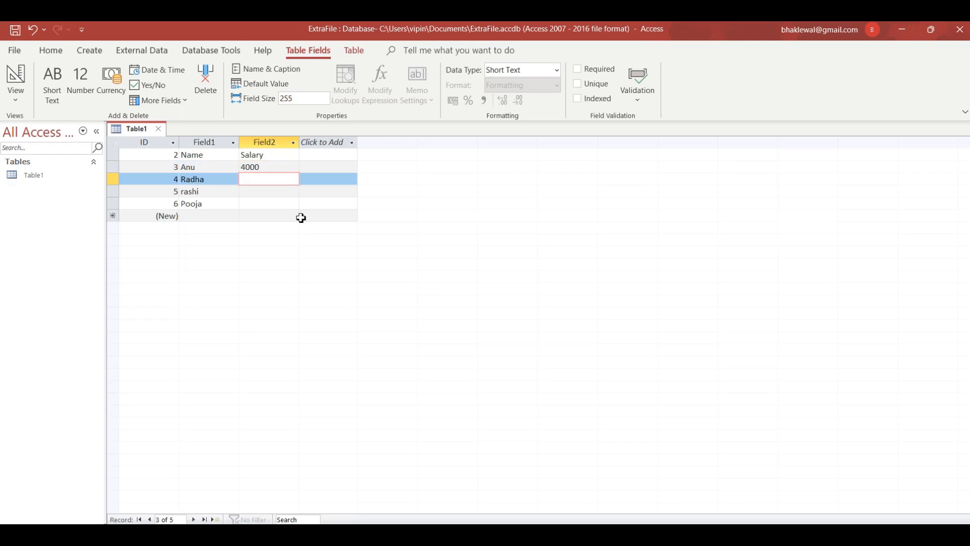
pyautogui.write('6000')
pyautogui.press('Down')
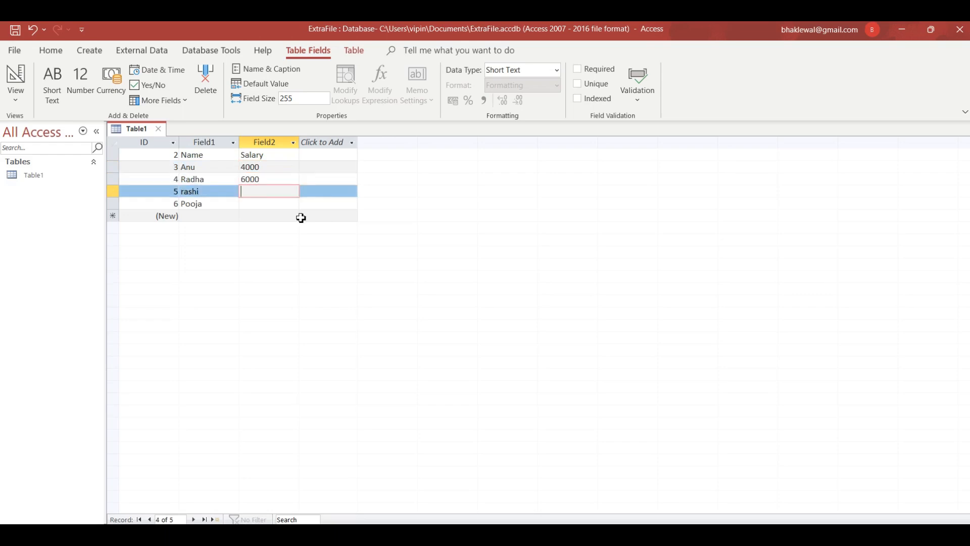
pyautogui.write('7000')
pyautogui.press('Down')
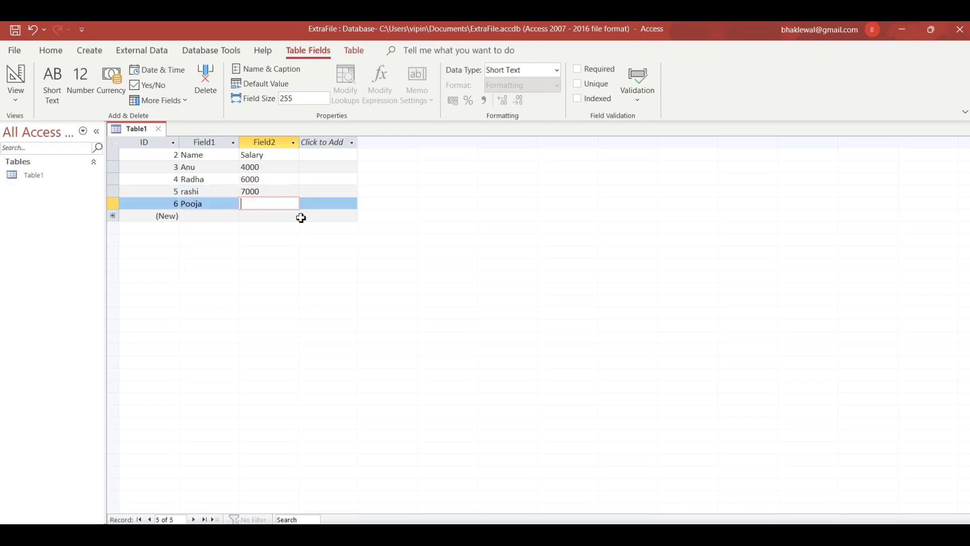
pyautogui.write('50000')
# - Save the table under the name Table1 and save the database once more
pyautogui.click(9, 54)
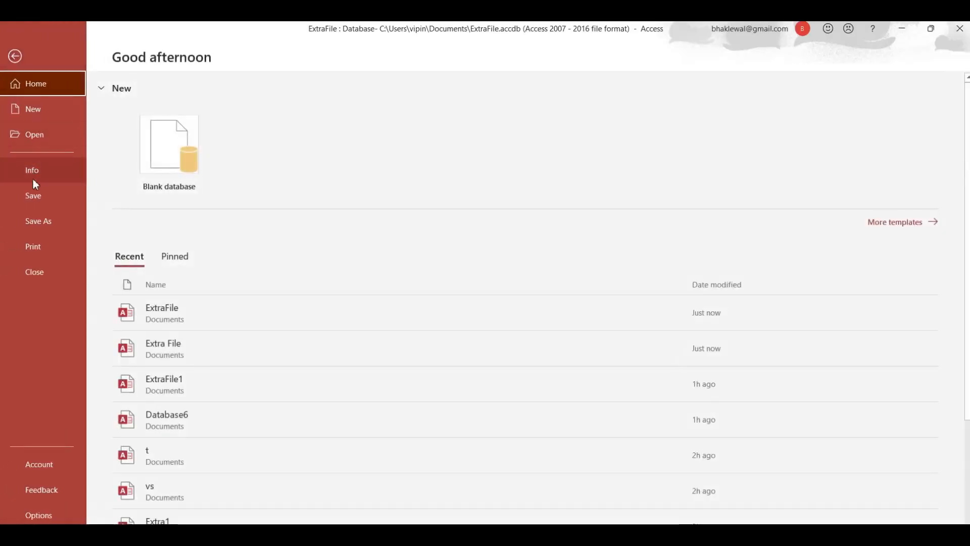
pyautogui.click(31, 195)
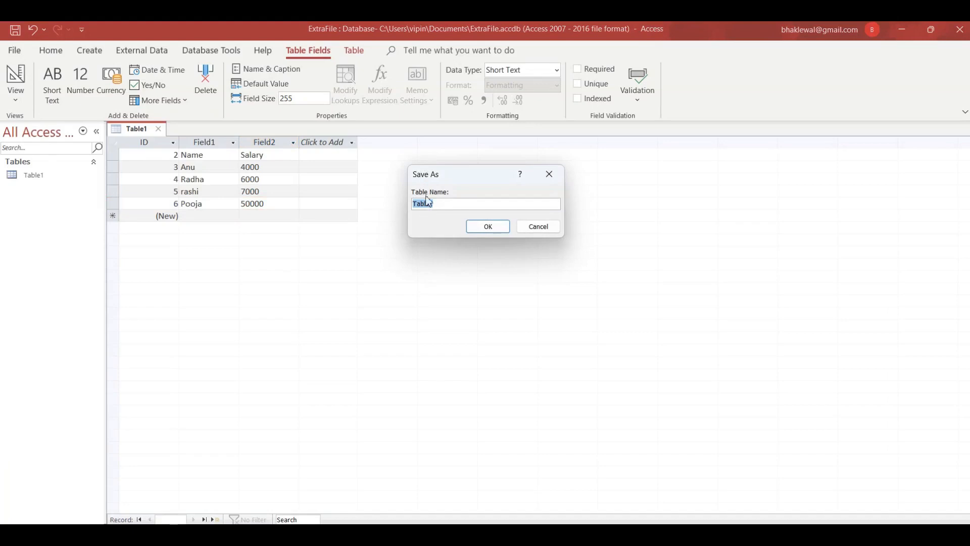
pyautogui.click(487, 225)
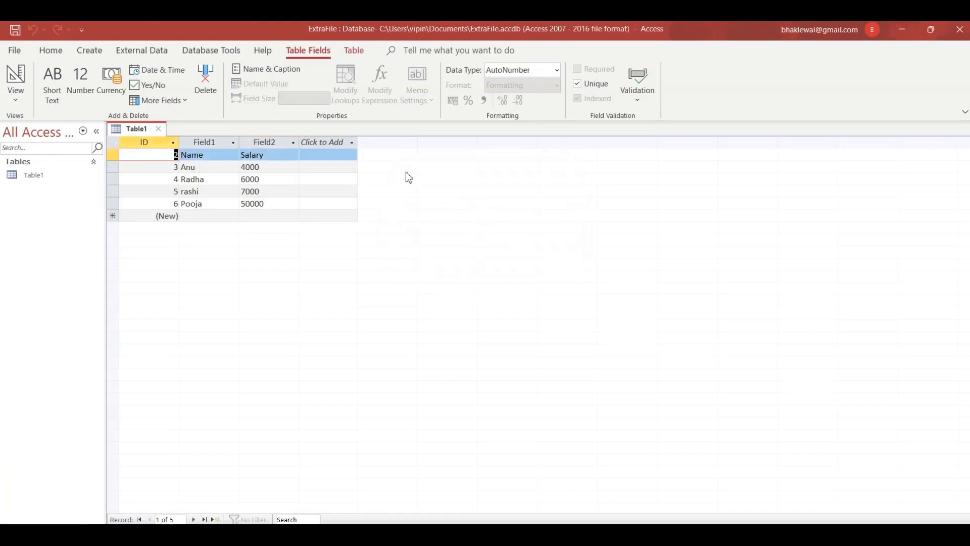
pyautogui.click(15, 51)
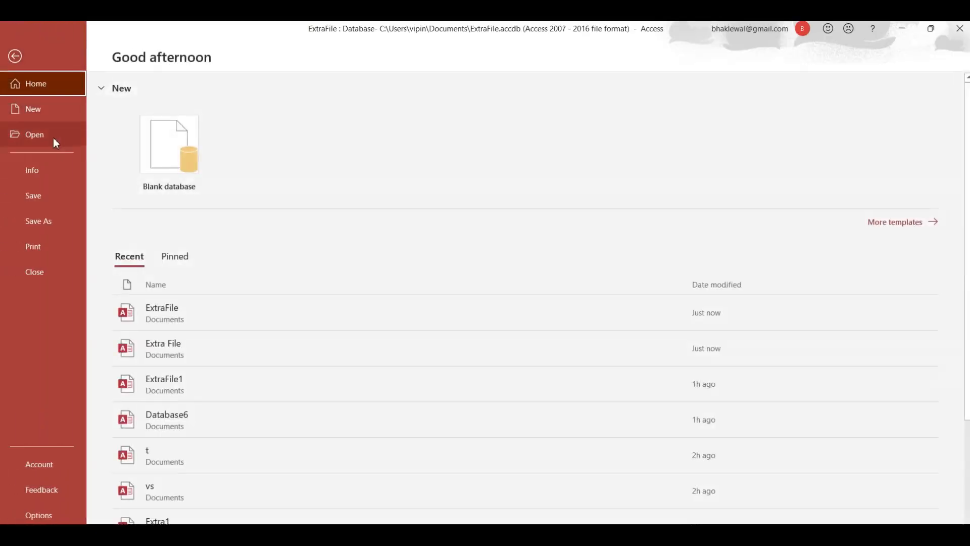
pyautogui.click(41, 194)
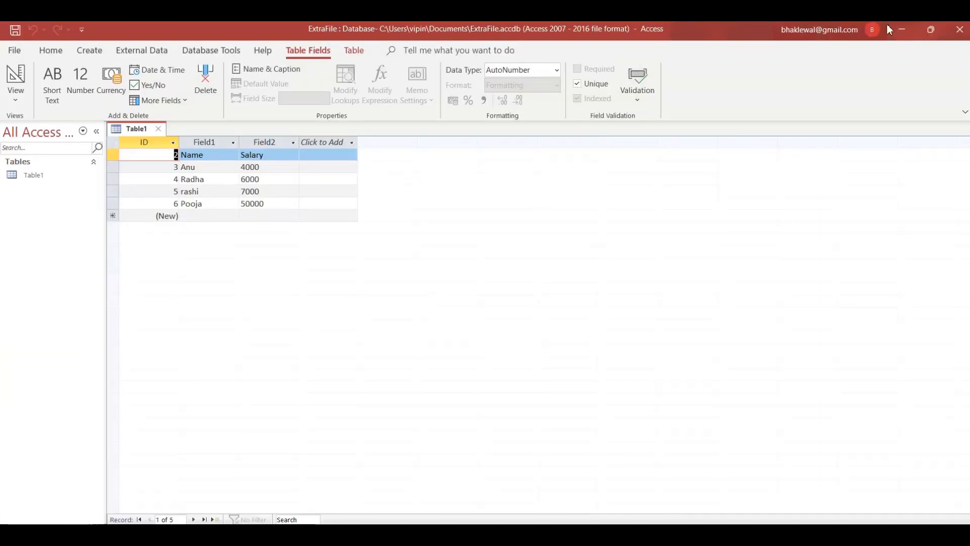
# - Minimize Access and switch back to the Book3 workbook in Excel
pyautogui.click(903, 28)
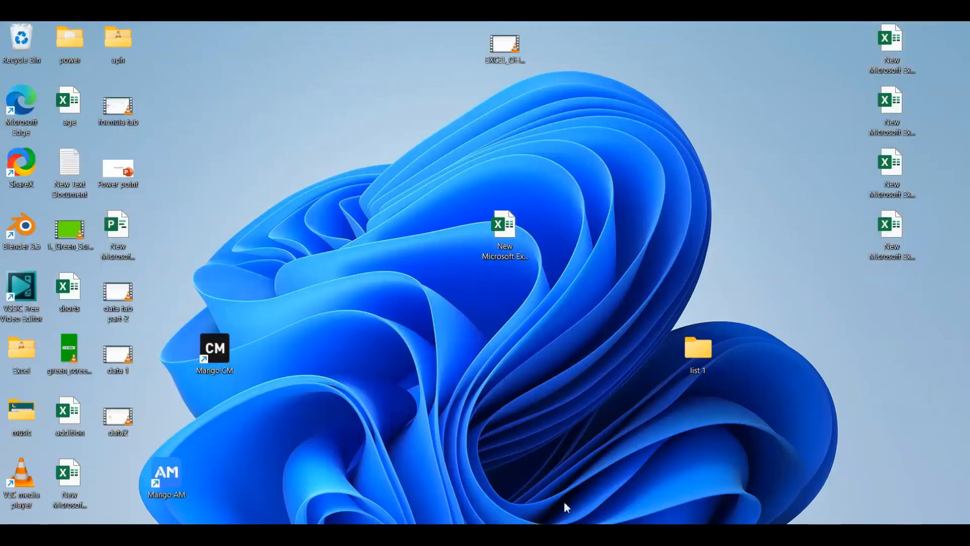
pyautogui.click(603, 535)
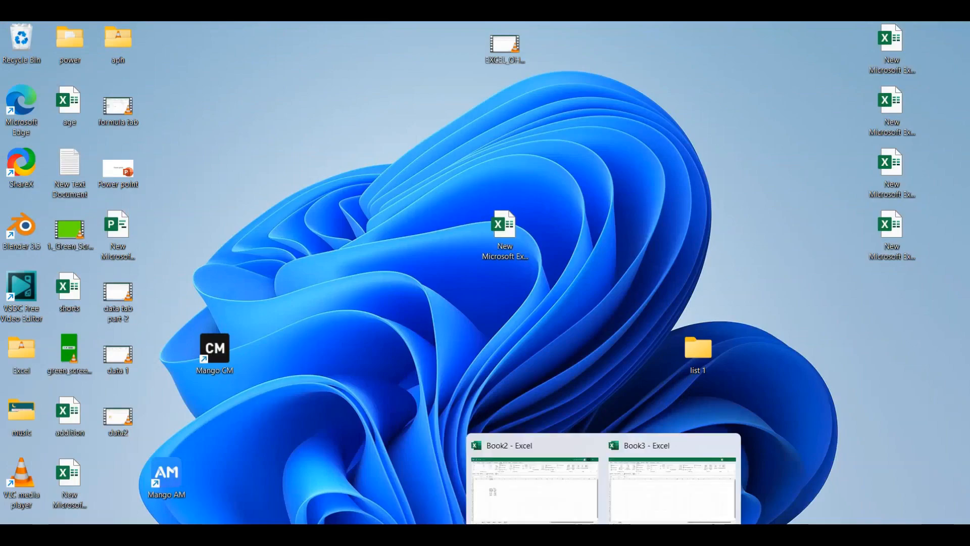
pyautogui.click(642, 513)
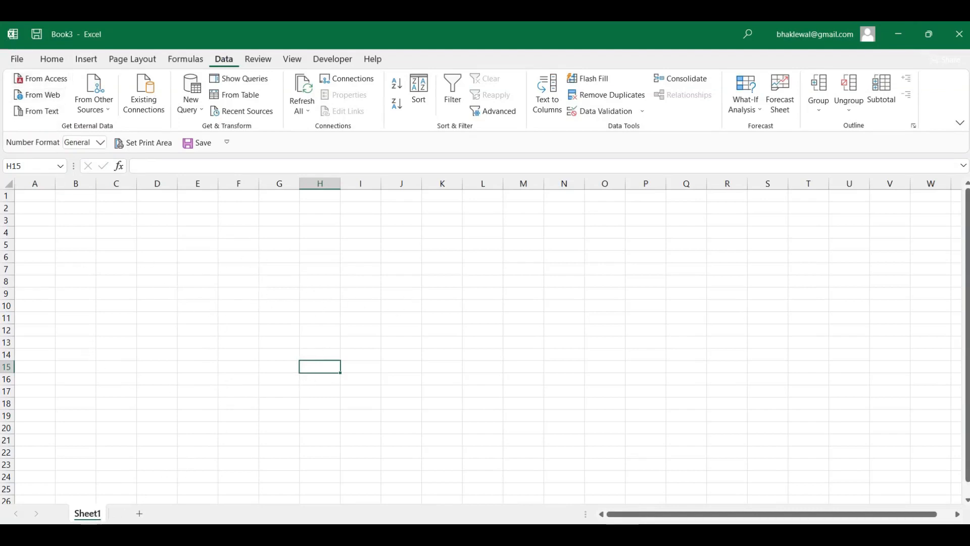
# - Start an import of external data from Access and choose the database Extra File1 in the Documents folder as the source
pyautogui.click(40, 78)
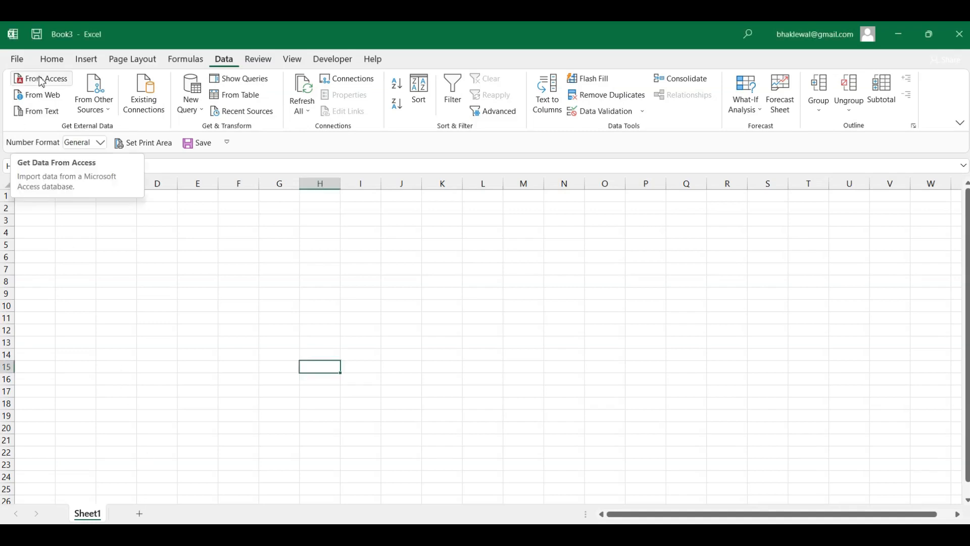
pyautogui.click(41, 80)
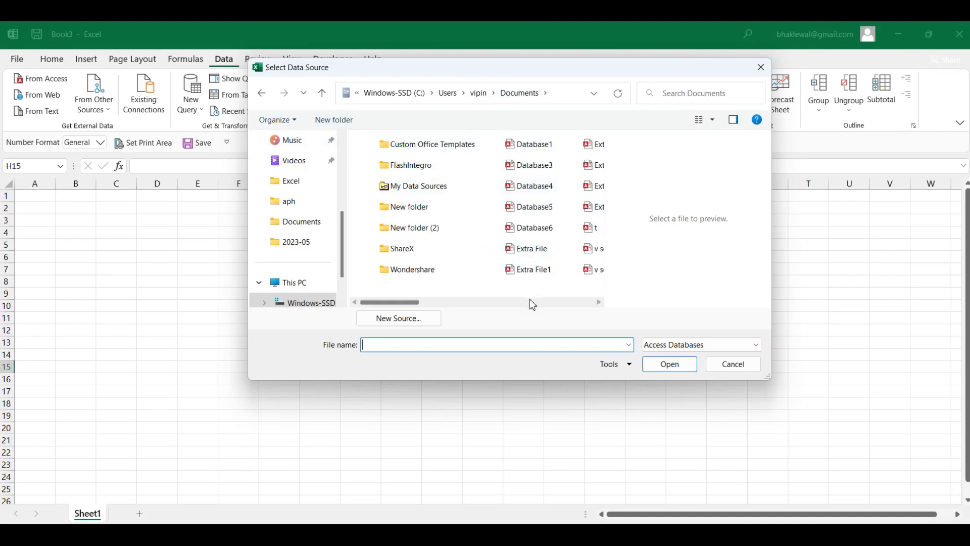
pyautogui.click(538, 273)
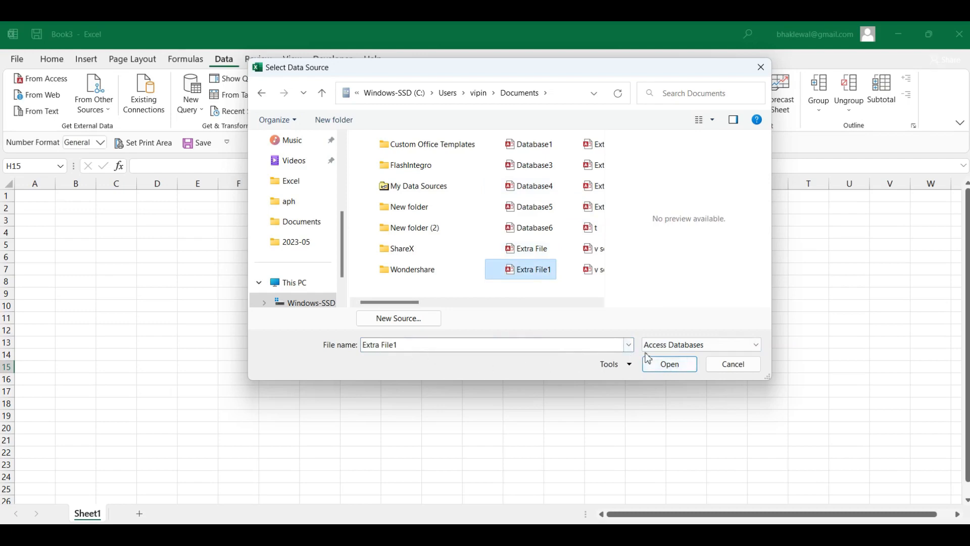
pyautogui.click(662, 365)
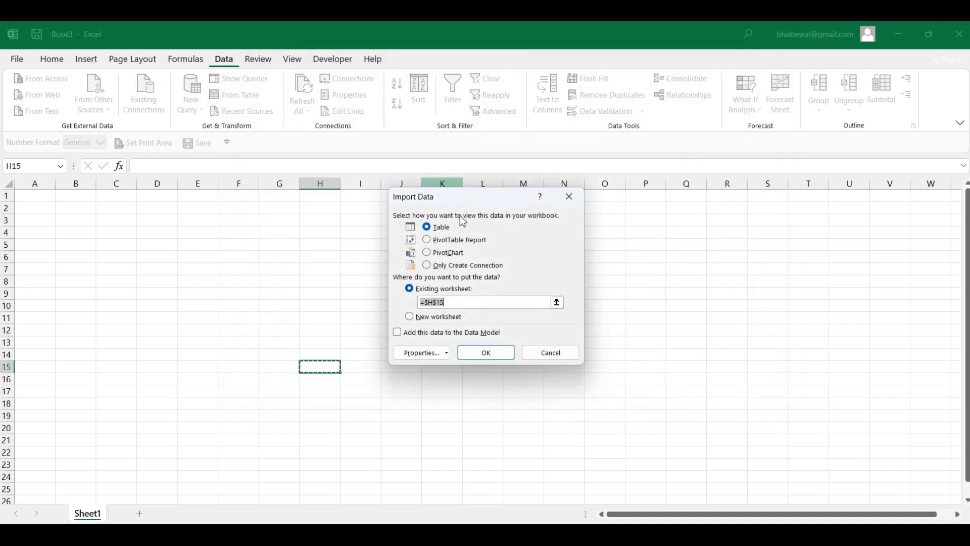
# - Import the Access data as a table into the existing worksheet, starting at cell F7 of Sheet1
pyautogui.moveTo(469, 201); pyautogui.dragTo(573, 193)
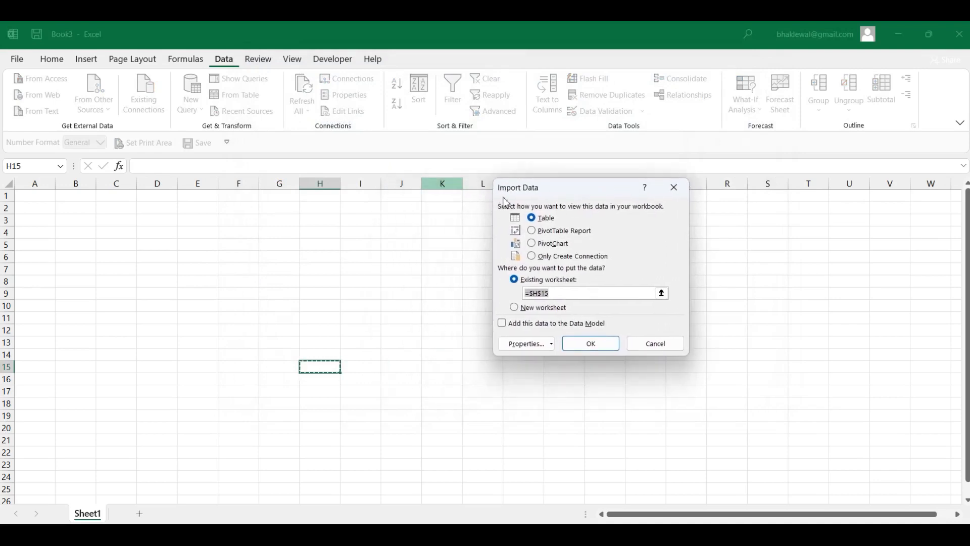
pyautogui.click(211, 271)
pyautogui.click(263, 252)
pyautogui.click(206, 281)
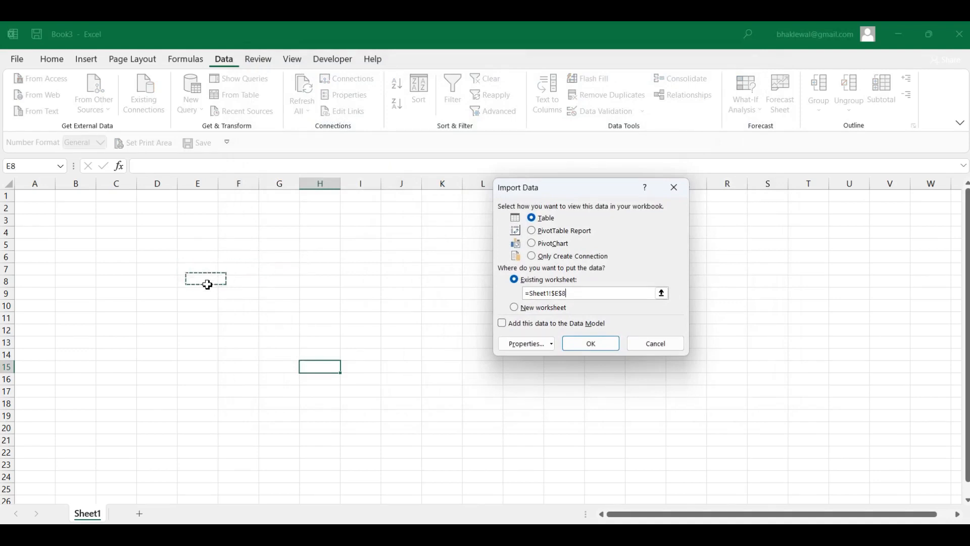
pyautogui.click(206, 327)
pyautogui.click(247, 304)
pyautogui.click(275, 280)
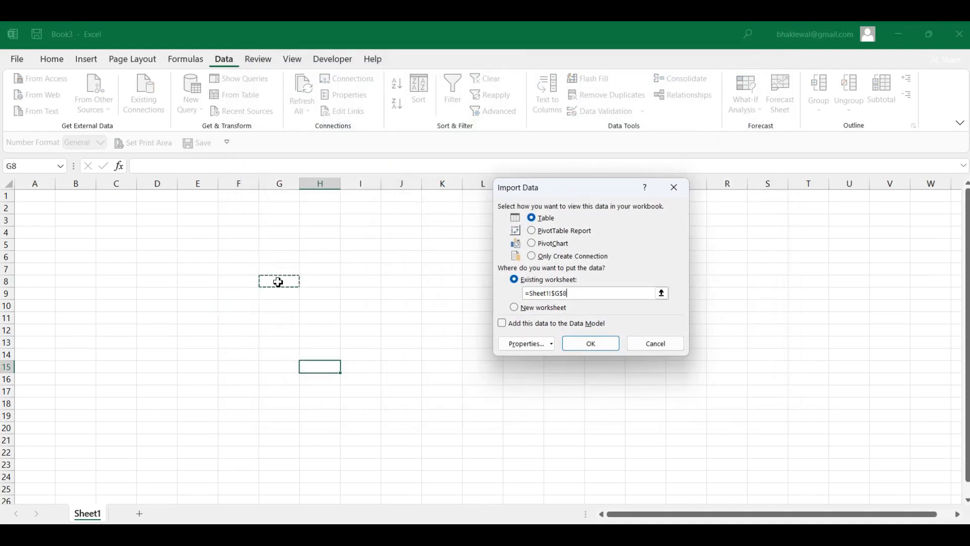
pyautogui.click(227, 268)
pyautogui.click(234, 301)
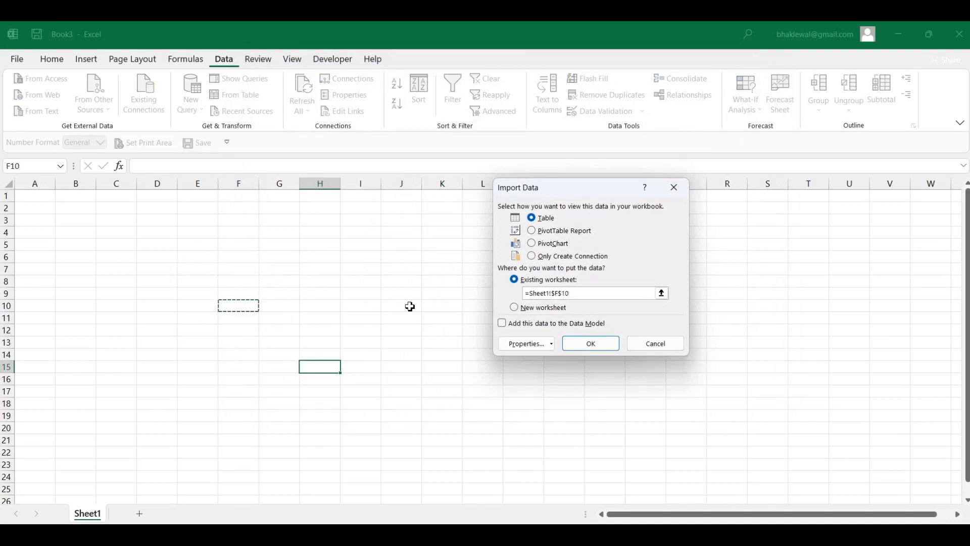
pyautogui.click(246, 268)
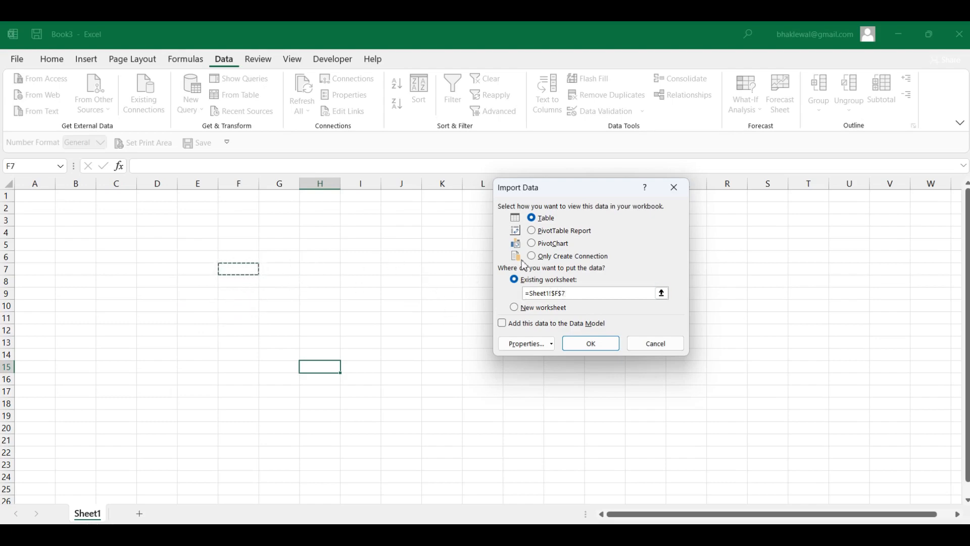
pyautogui.click(590, 345)
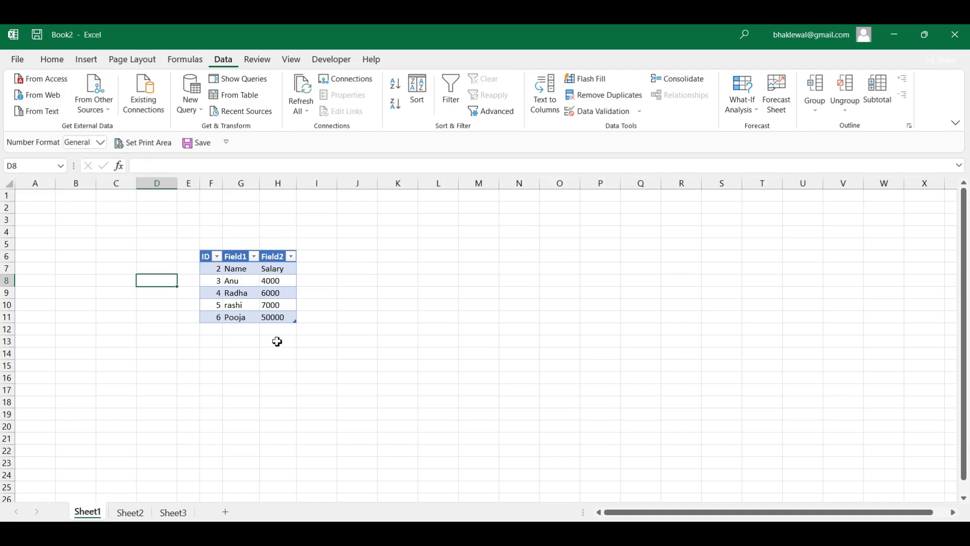
pyautogui.click(175, 513)
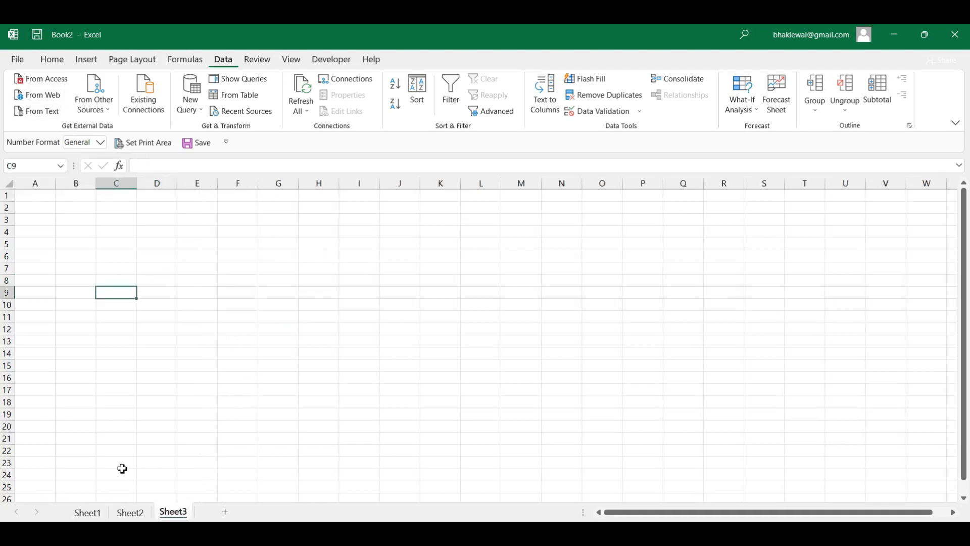
pyautogui.click(49, 100)
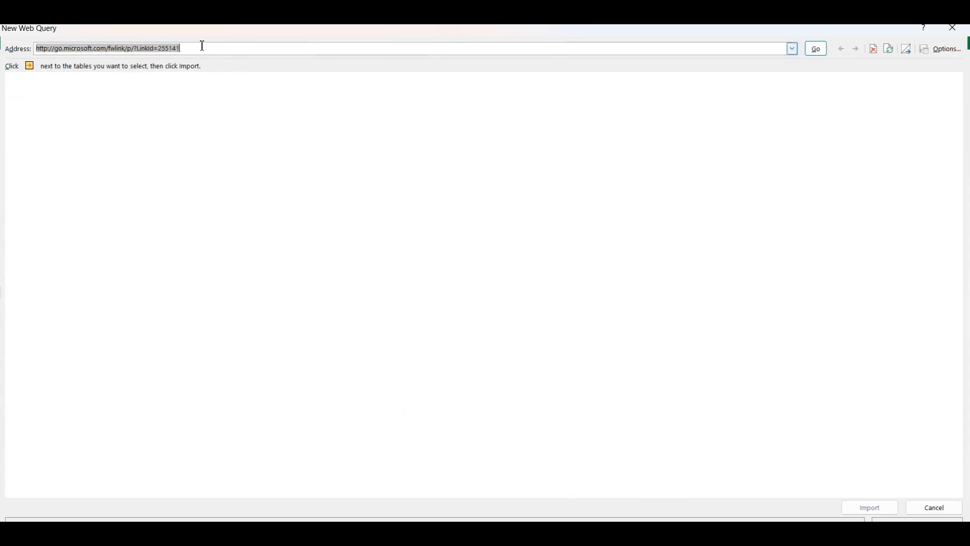
pyautogui.click(185, 49)
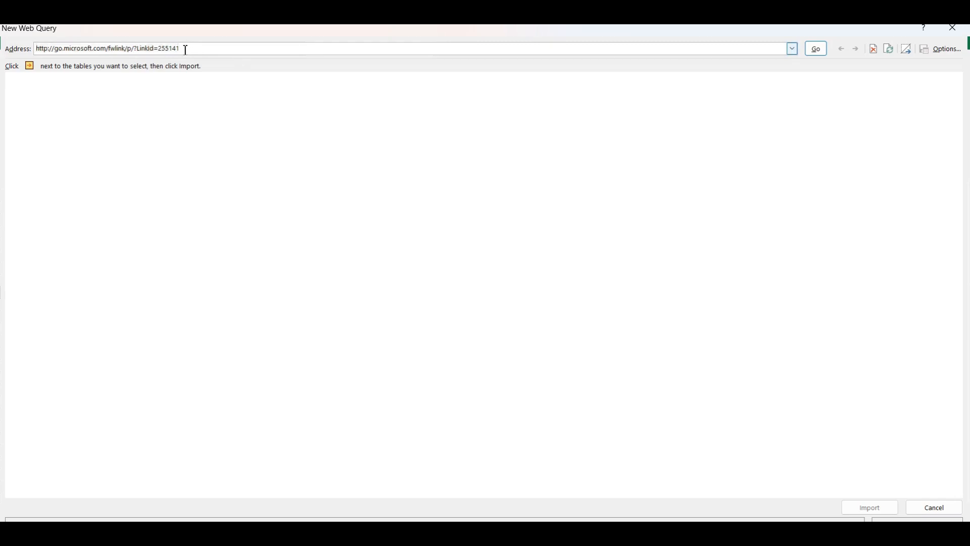
pyautogui.doubleClick(185, 50)
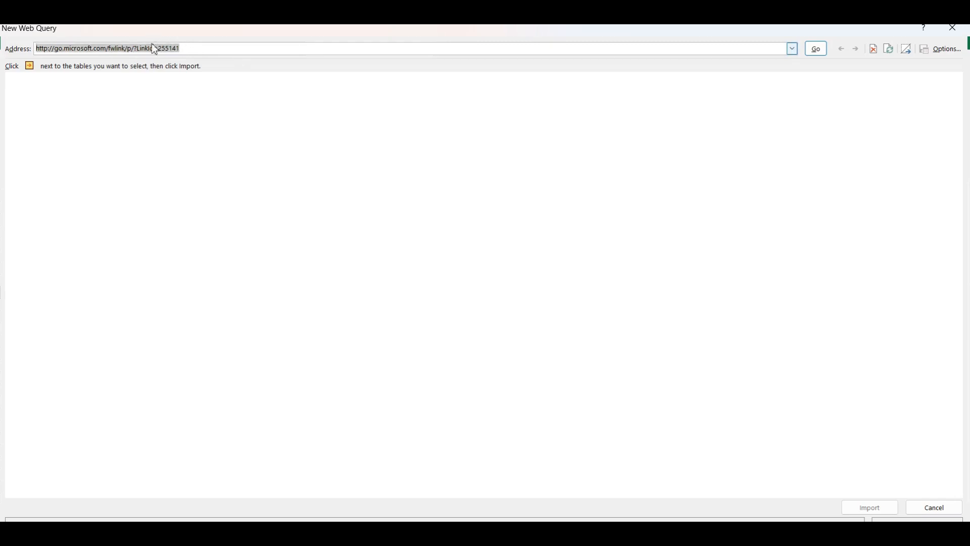
pyautogui.press('Delete')
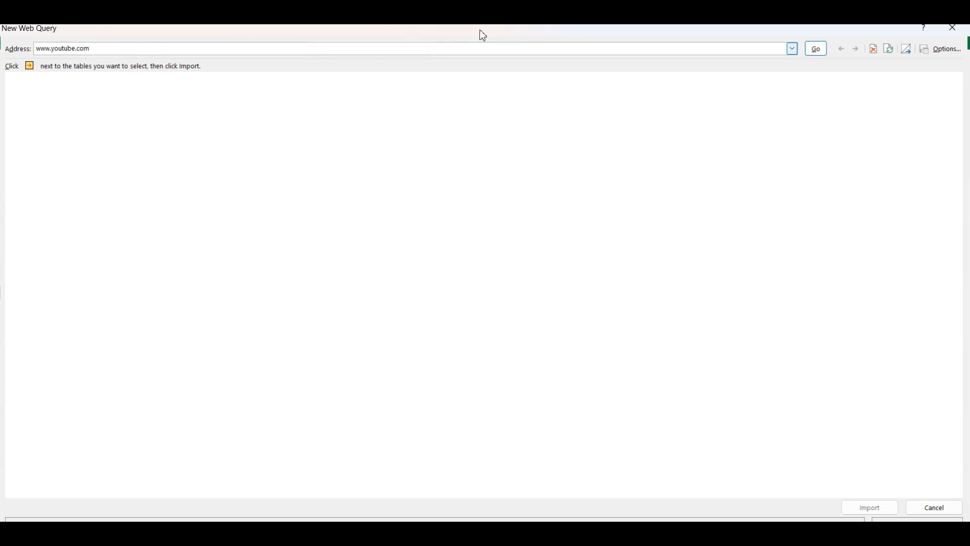
pyautogui.click(819, 51)
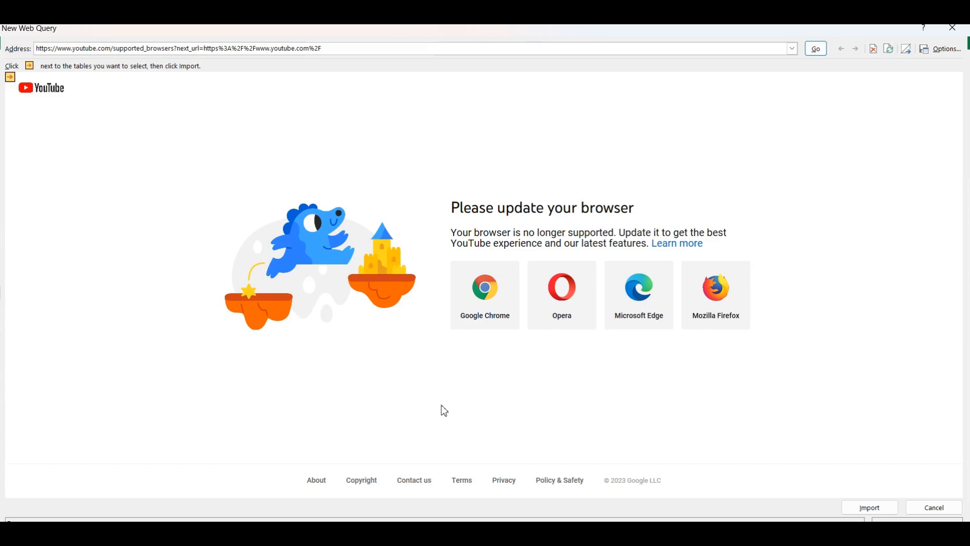
# - Look through YouTube's Terms and Contact us pages in the web query, returning to the start page after each
pyautogui.click(463, 481)
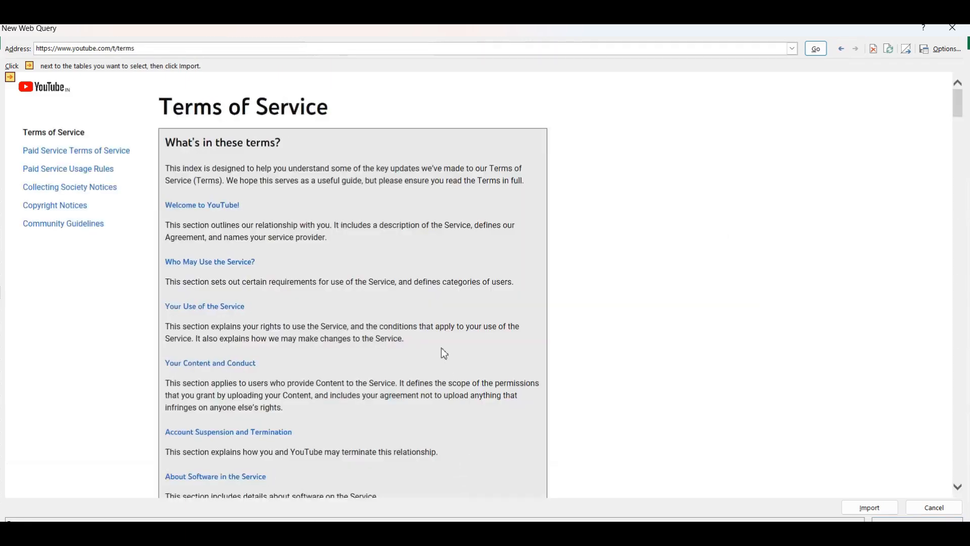
pyautogui.scroll(-1, 441, 348)
pyautogui.scroll(1, 441, 347)
pyautogui.click(842, 48)
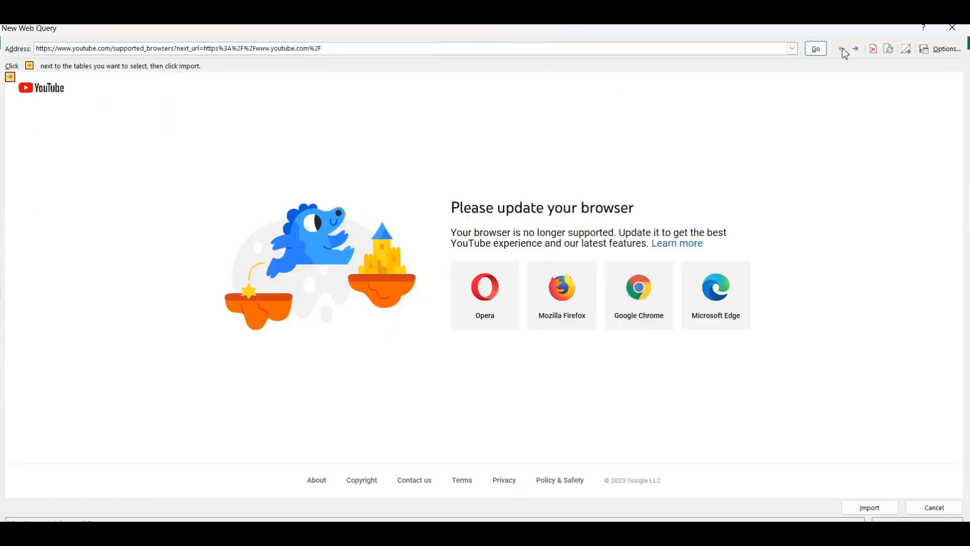
pyautogui.click(429, 481)
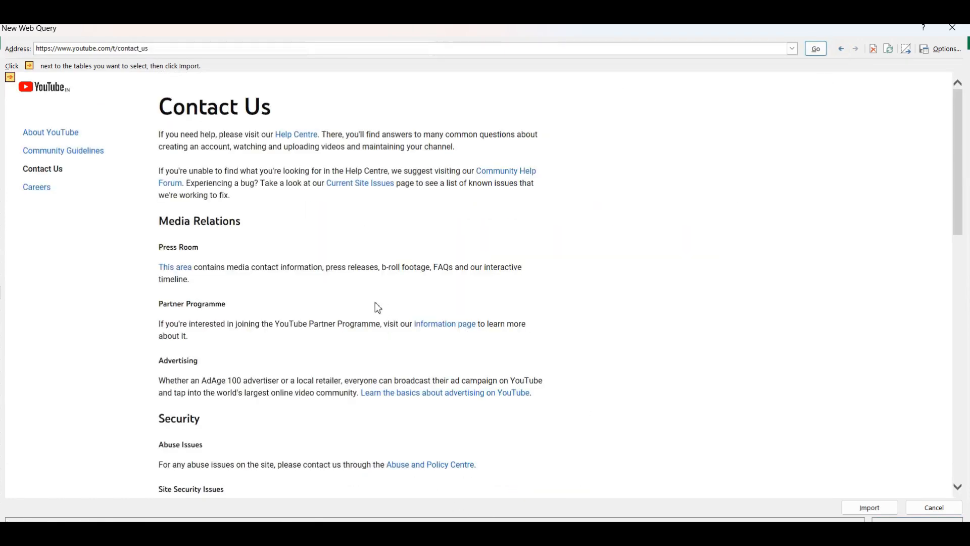
pyautogui.scroll(-15, 299, 366)
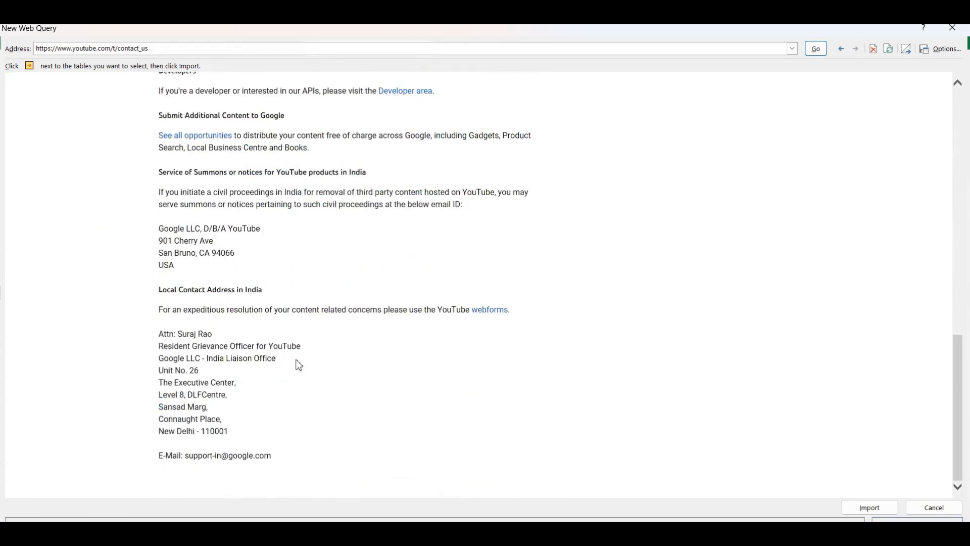
pyautogui.scroll(15, 298, 362)
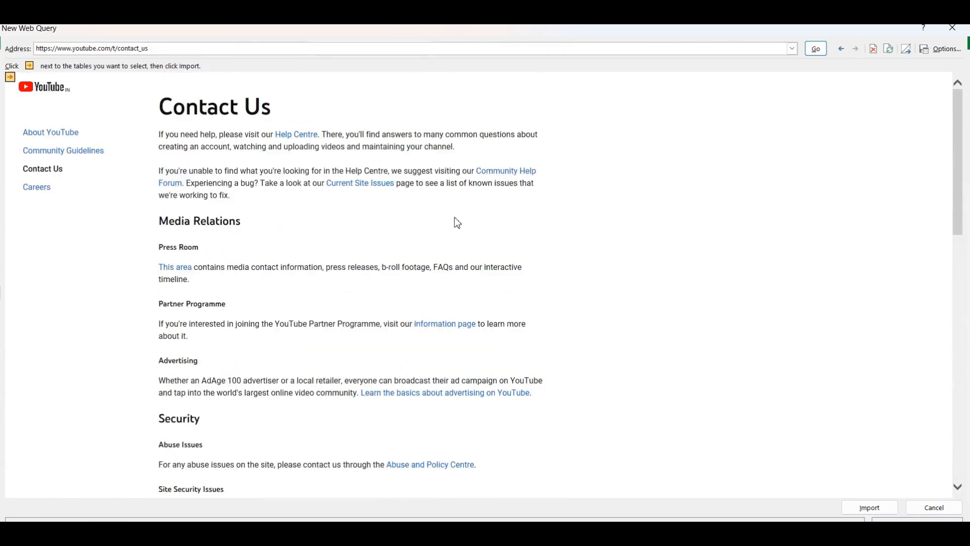
pyautogui.click(842, 49)
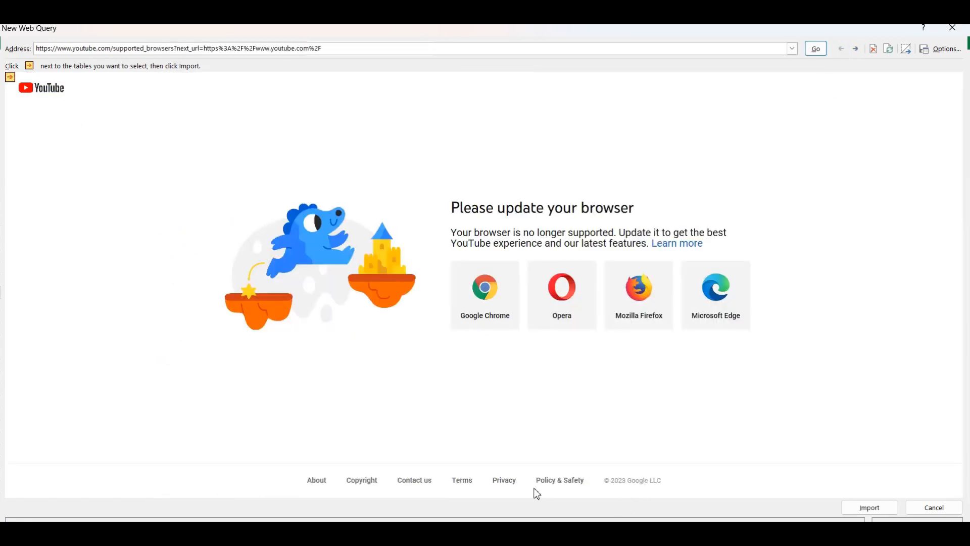
pyautogui.click(469, 483)
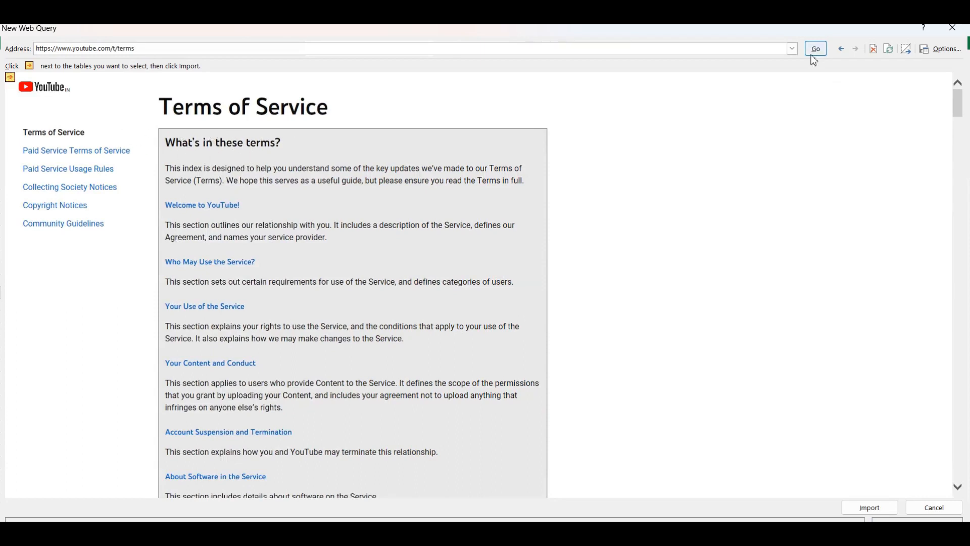
pyautogui.click(842, 50)
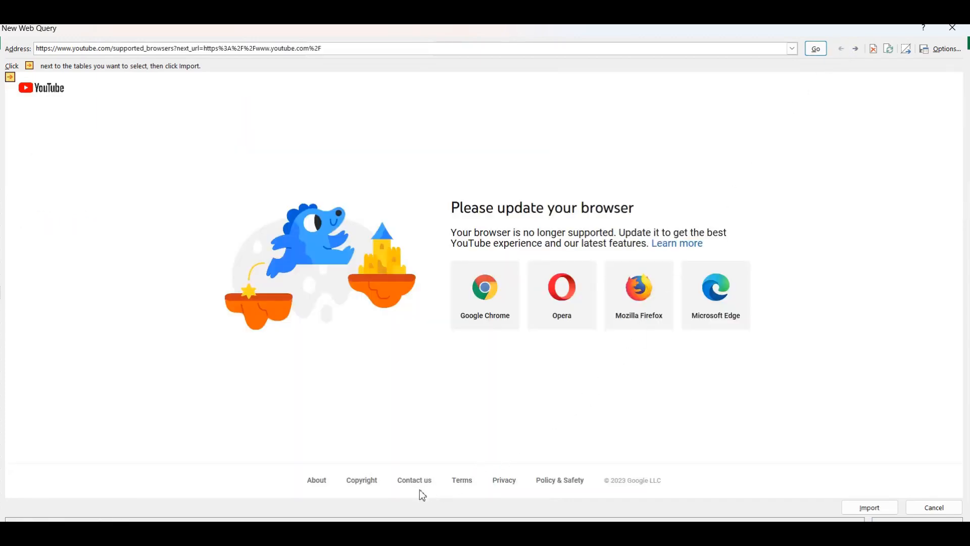
# - Open YouTube's Terms page in the web query and import its content
pyautogui.click(462, 481)
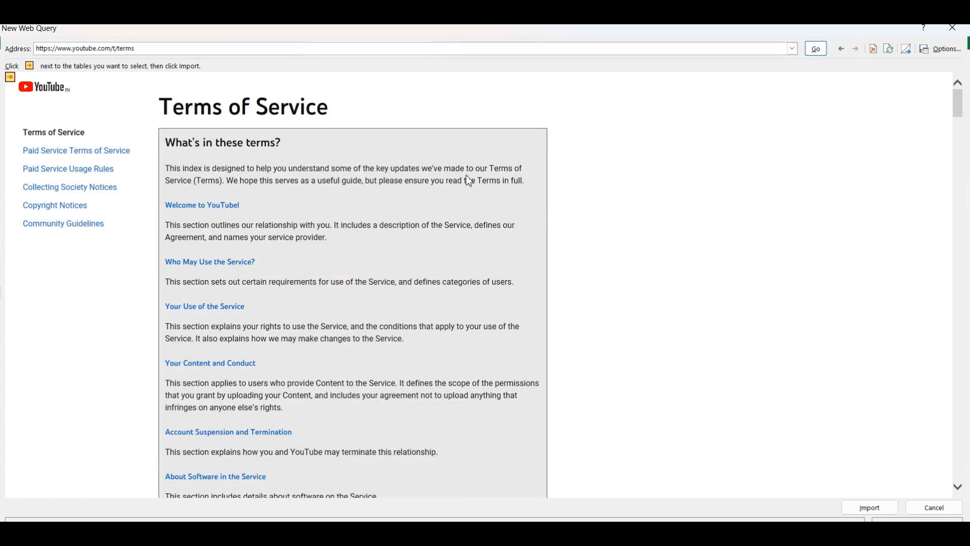
pyautogui.click(822, 57)
pyautogui.click(875, 510)
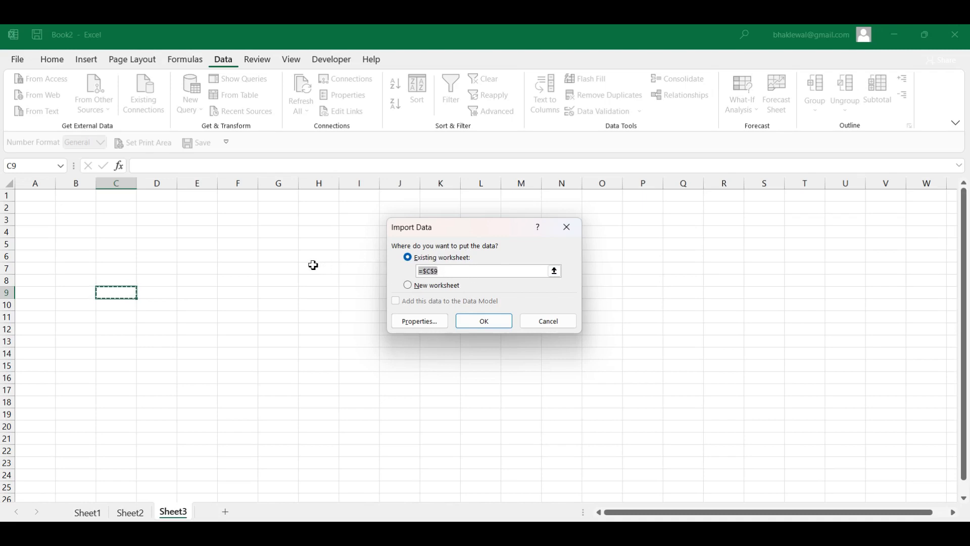
# - Place the imported web data in the existing worksheet, starting at cell D6 of Sheet3
pyautogui.click(265, 267)
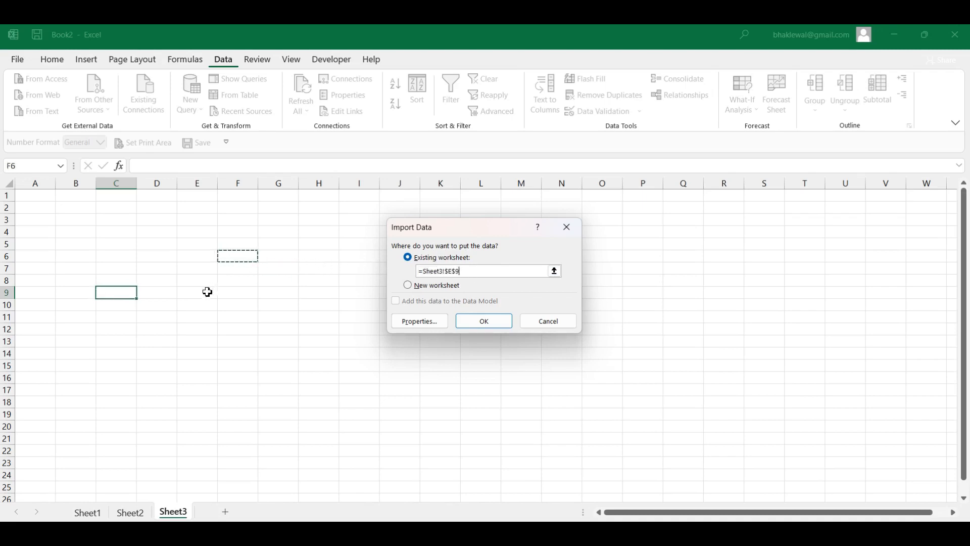
pyautogui.click(207, 309)
pyautogui.click(283, 259)
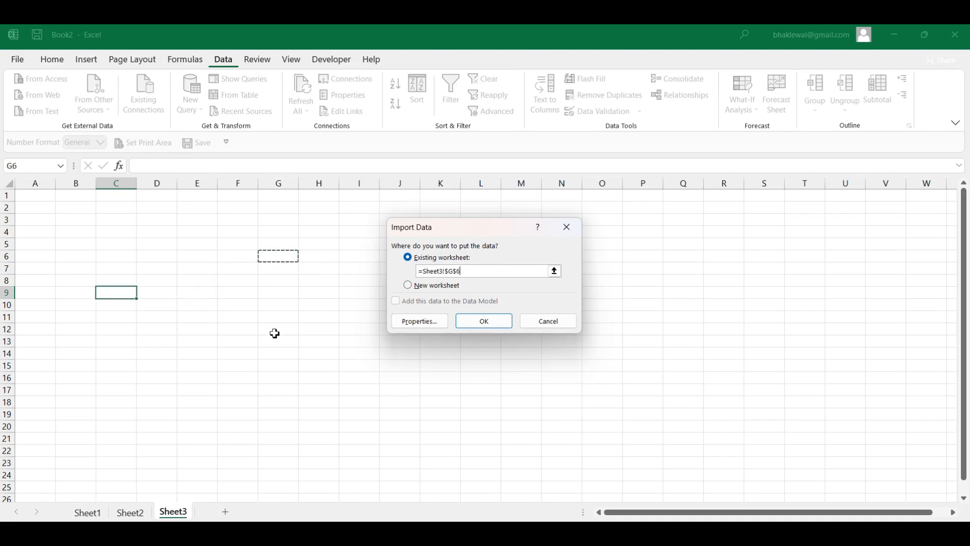
pyautogui.click(273, 344)
pyautogui.click(187, 298)
pyautogui.click(156, 281)
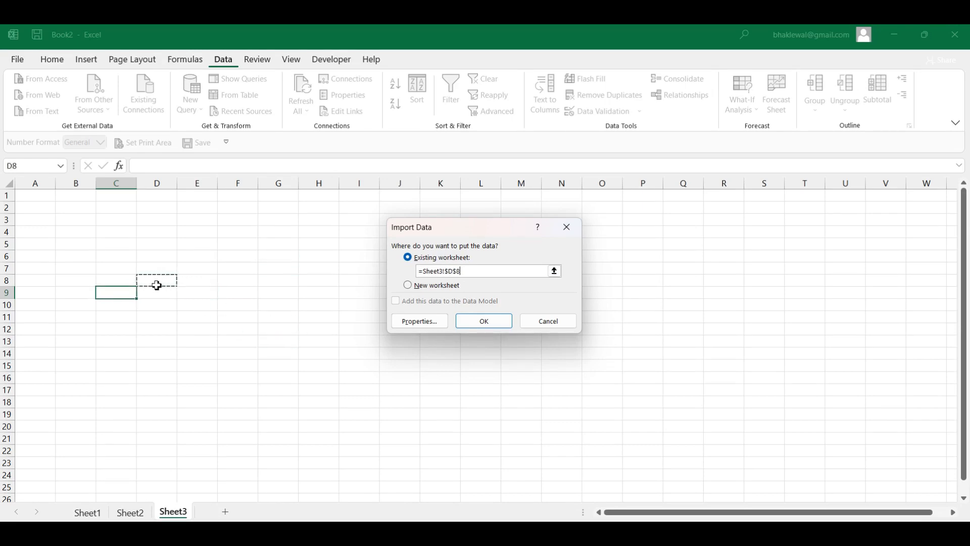
pyautogui.click(156, 256)
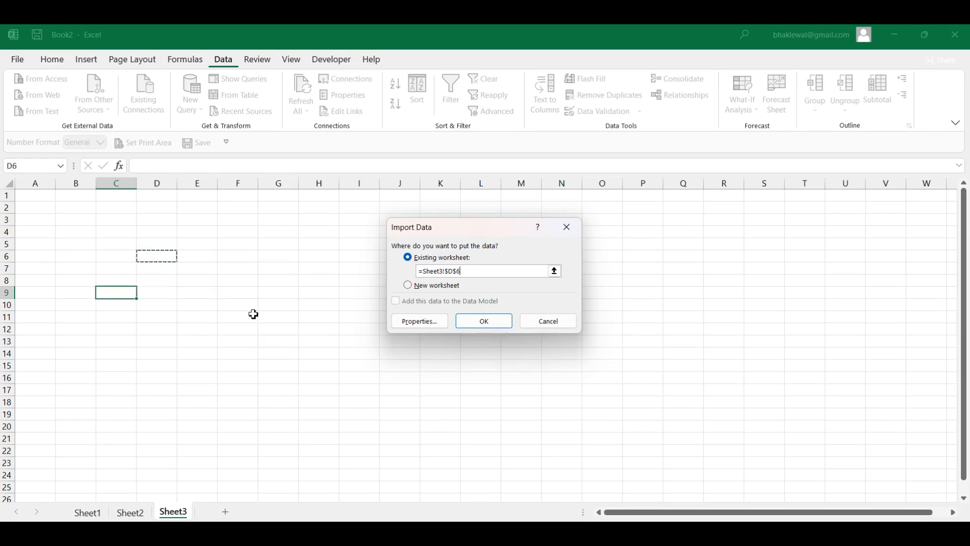
pyautogui.click(487, 325)
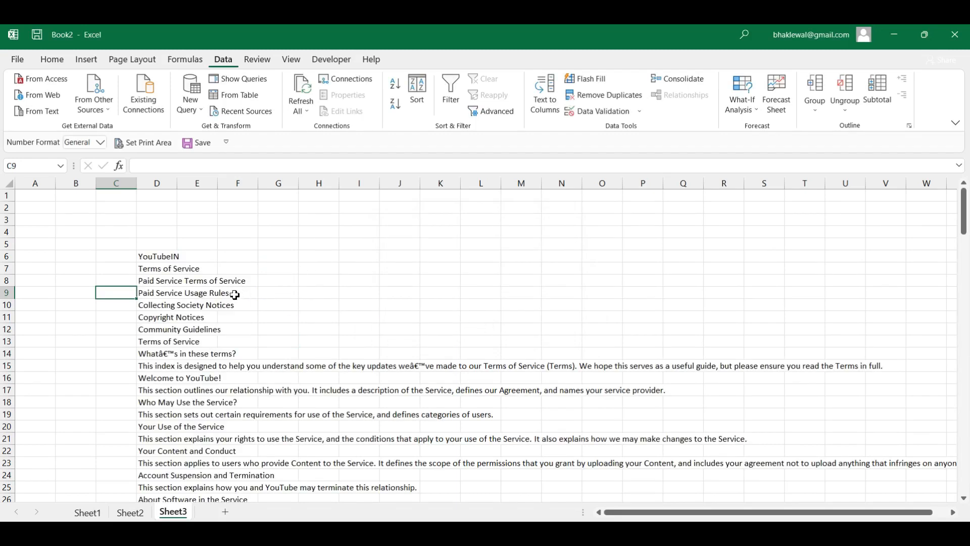
# - Look through the imported Terms of Service text on Sheet3
pyautogui.scroll(-17, 238, 328)
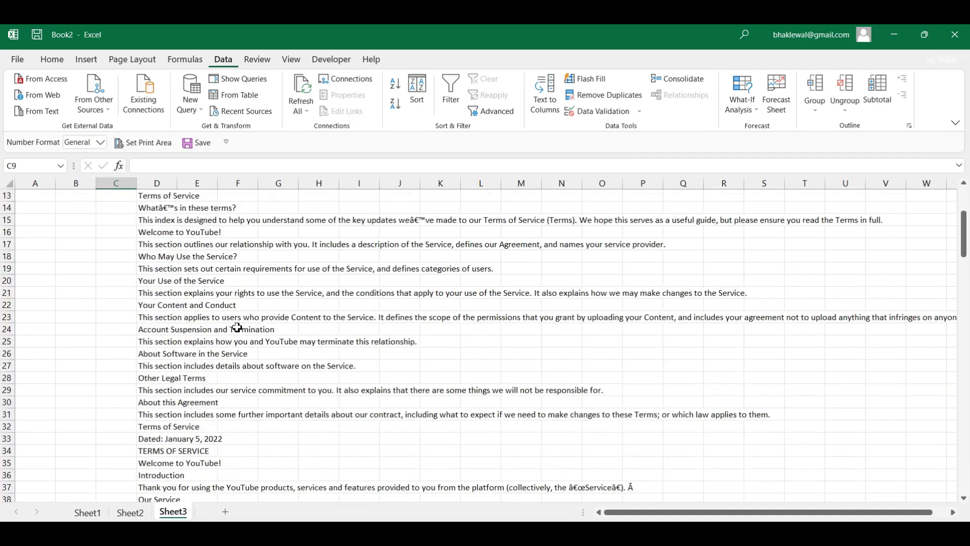
pyautogui.scroll(-20, 237, 325)
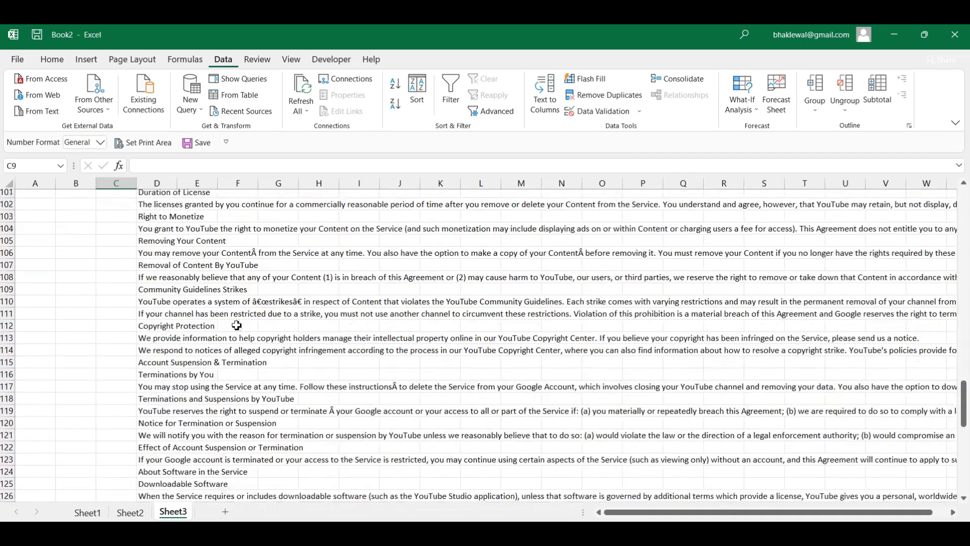
pyautogui.scroll(20, 237, 325)
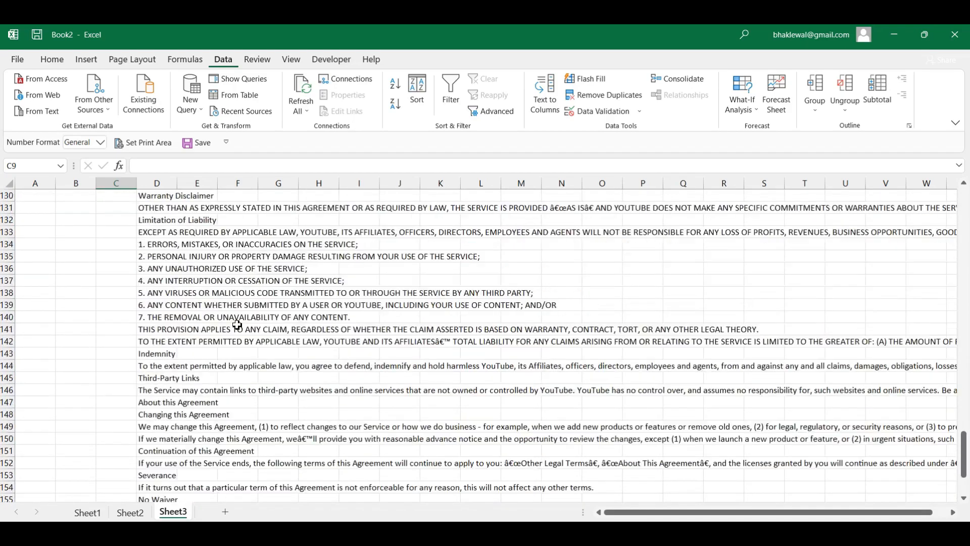
pyautogui.scroll(16, 233, 321)
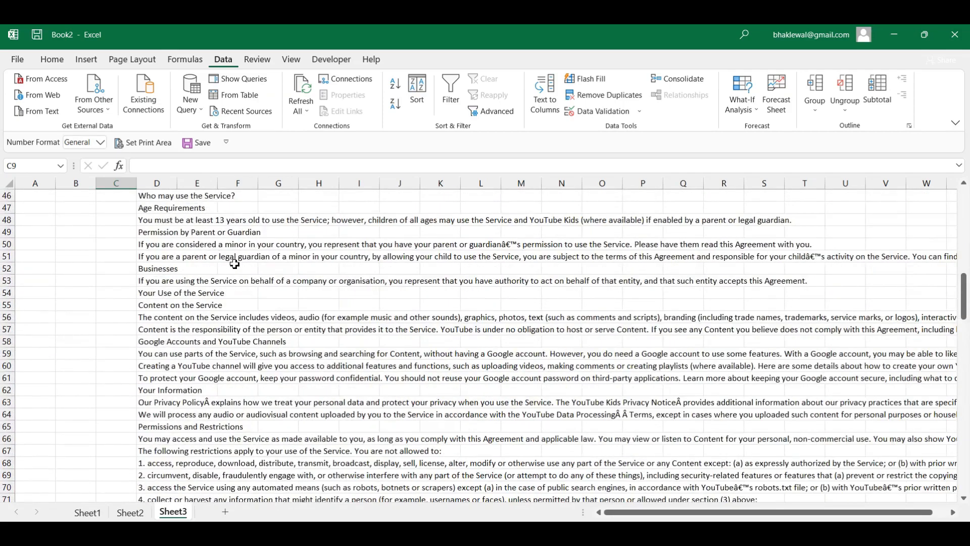
# - Reopen the web query window, close it without importing, and skim the imported Terms text on Sheet3
pyautogui.scroll(15, 240, 267)
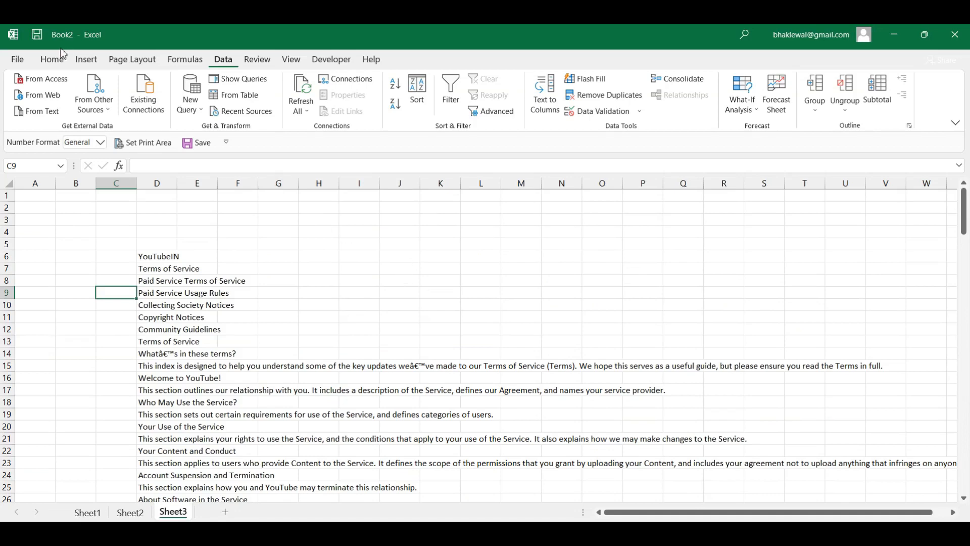
pyautogui.click(65, 95)
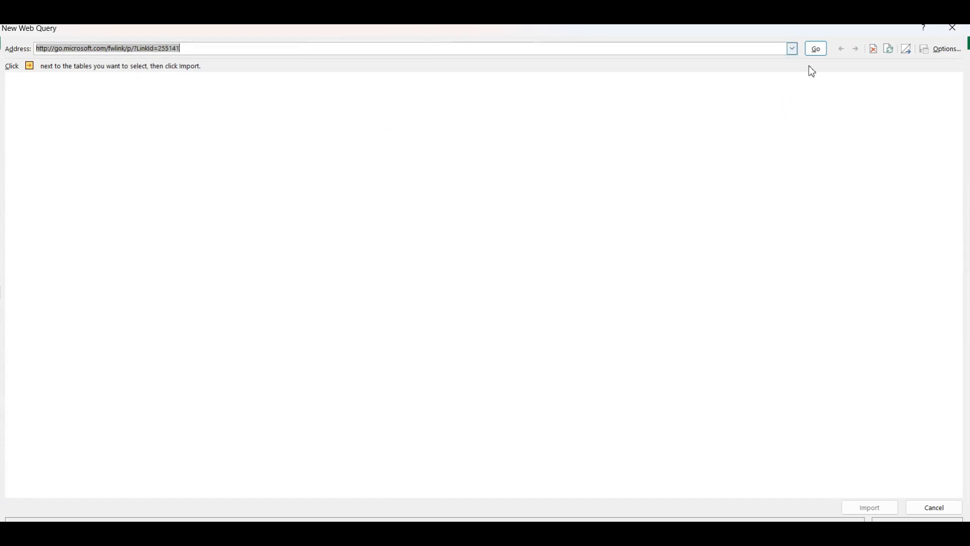
pyautogui.click(956, 31)
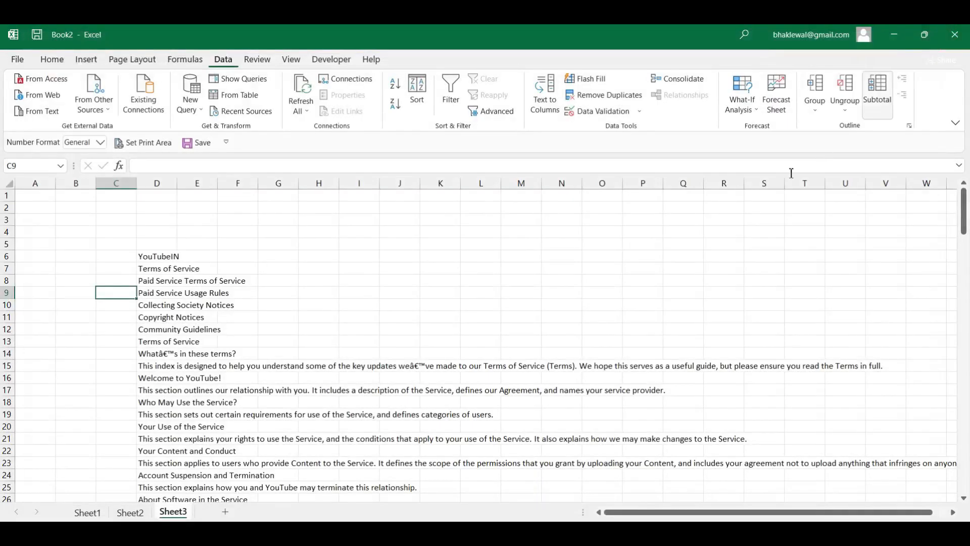
pyautogui.scroll(-6, 323, 343)
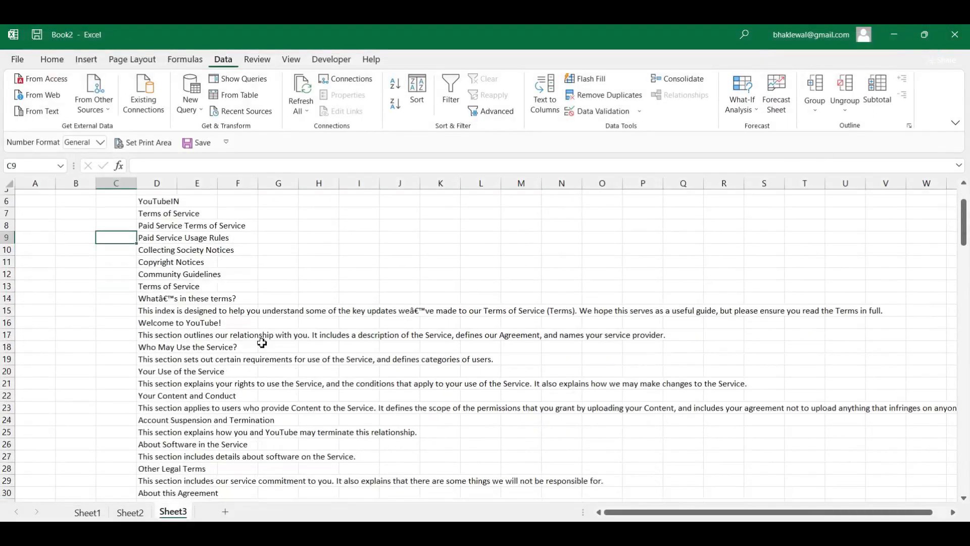
pyautogui.scroll(-7, 259, 343)
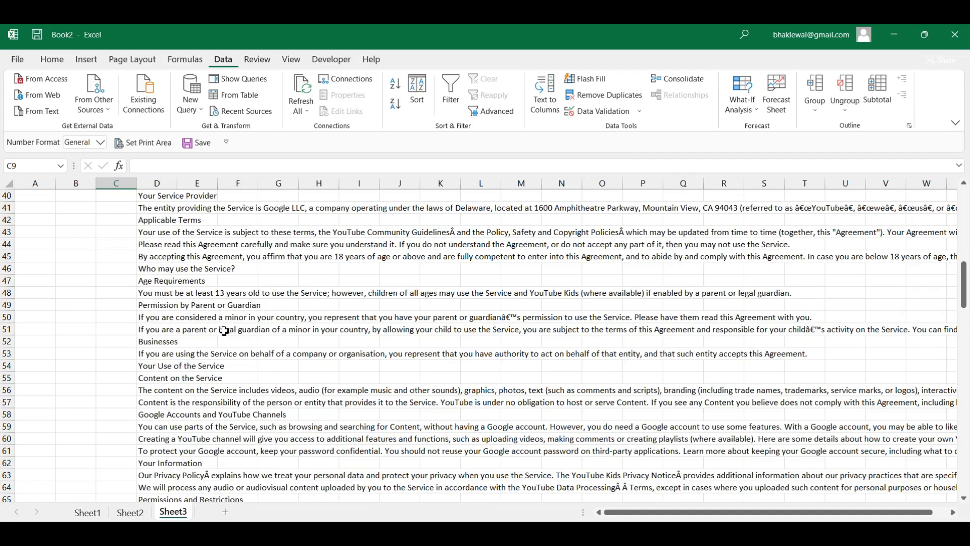
# - Add two blank worksheets to the workbook after Sheet3
pyautogui.click(226, 512)
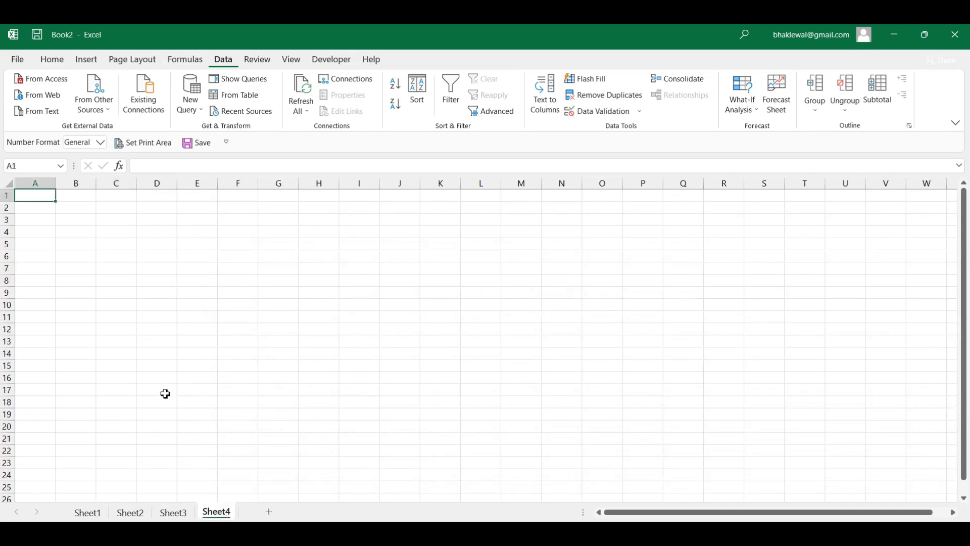
pyautogui.moveTo(151, 375); pyautogui.dragTo(151, 371)
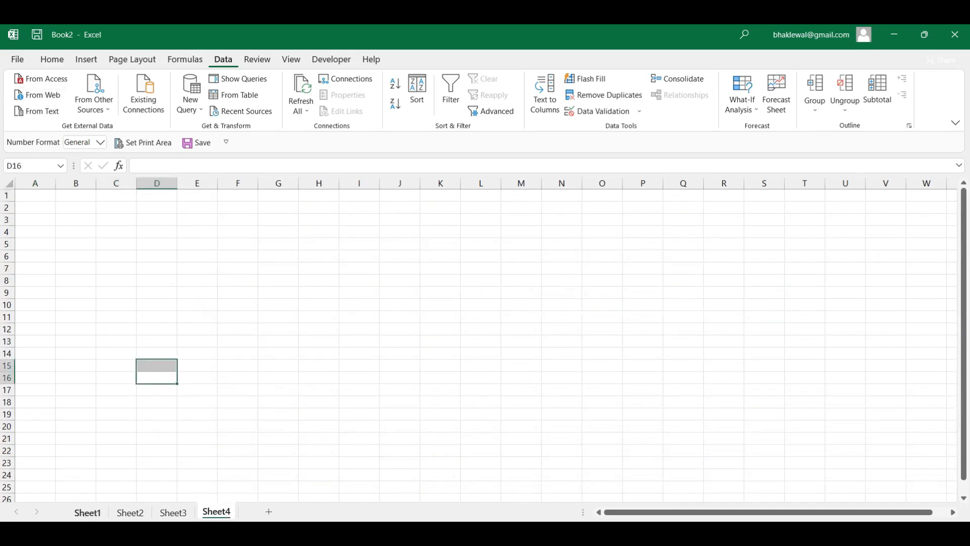
pyautogui.click(269, 512)
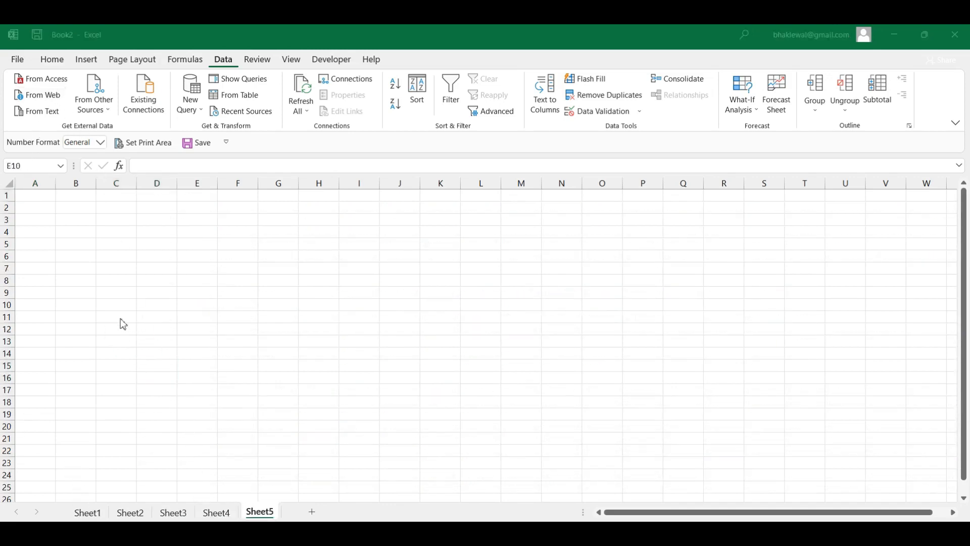
pyautogui.click(39, 110)
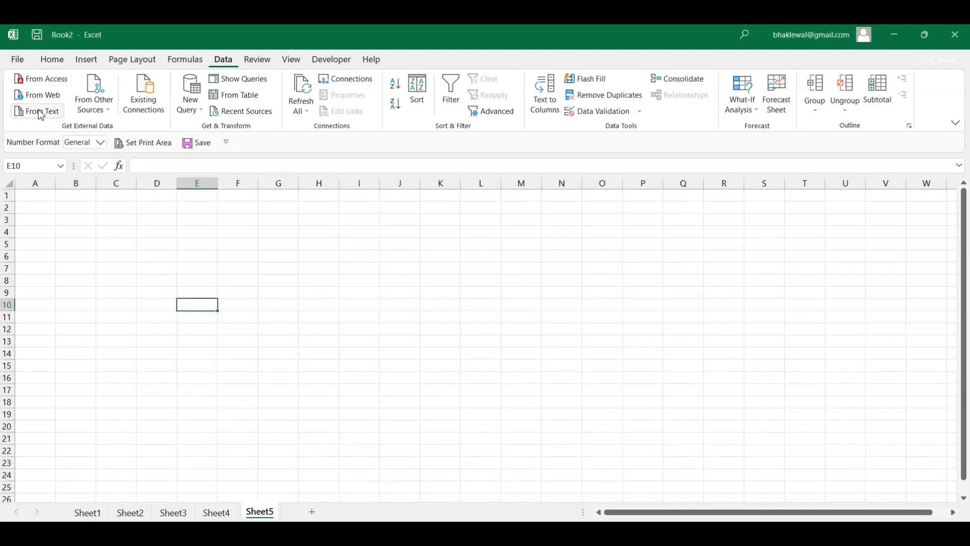
pyautogui.click(40, 114)
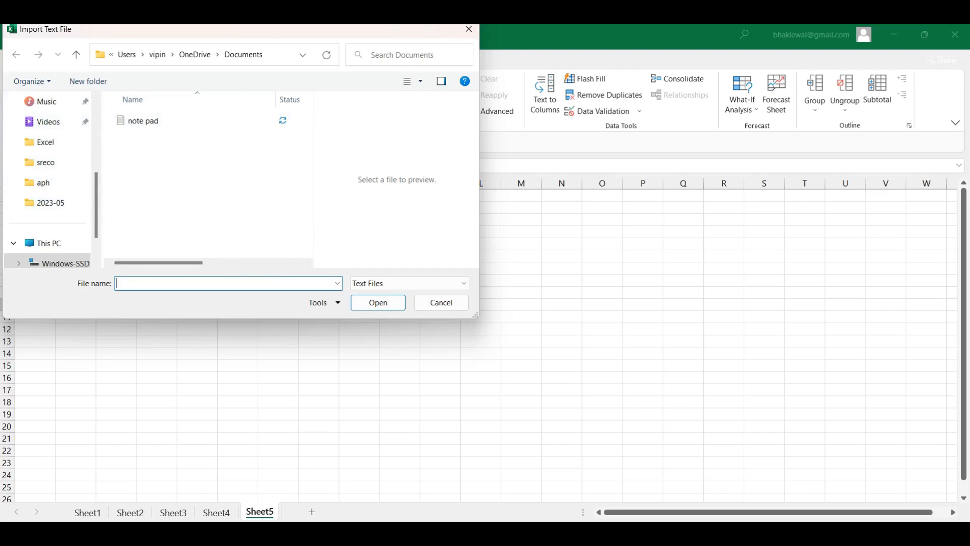
pyautogui.click(468, 31)
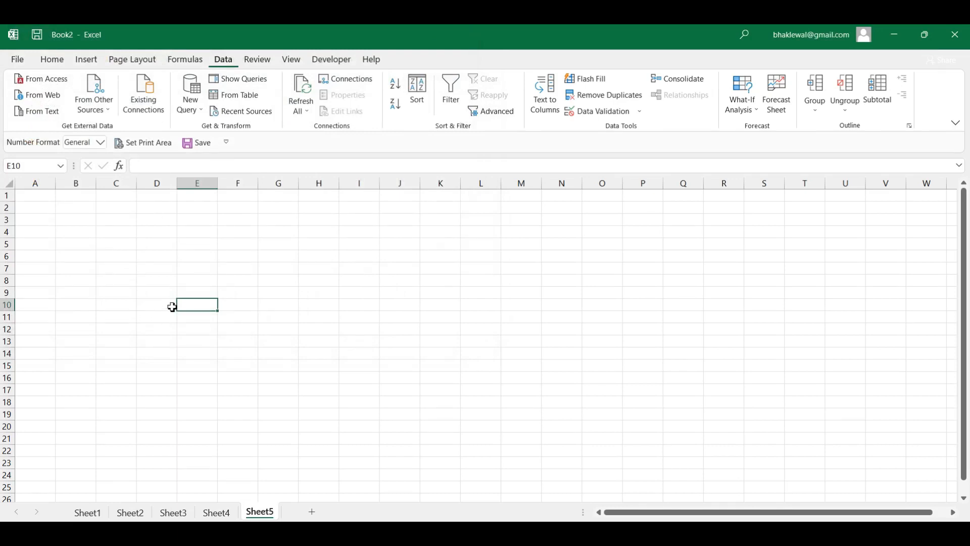
# - Launch Notepad through the Windows Run dialog to get a blank text document
pyautogui.click(75, 533)
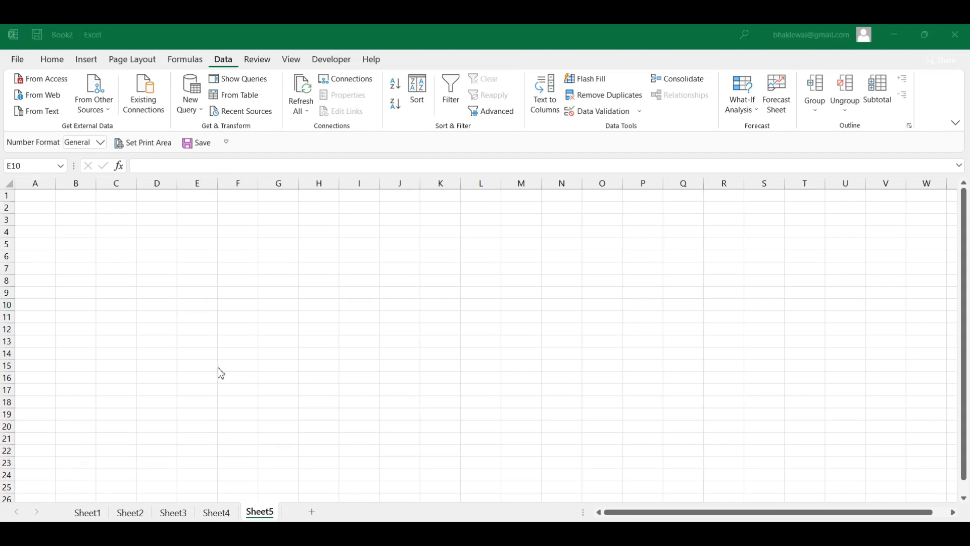
pyautogui.press('super+r')
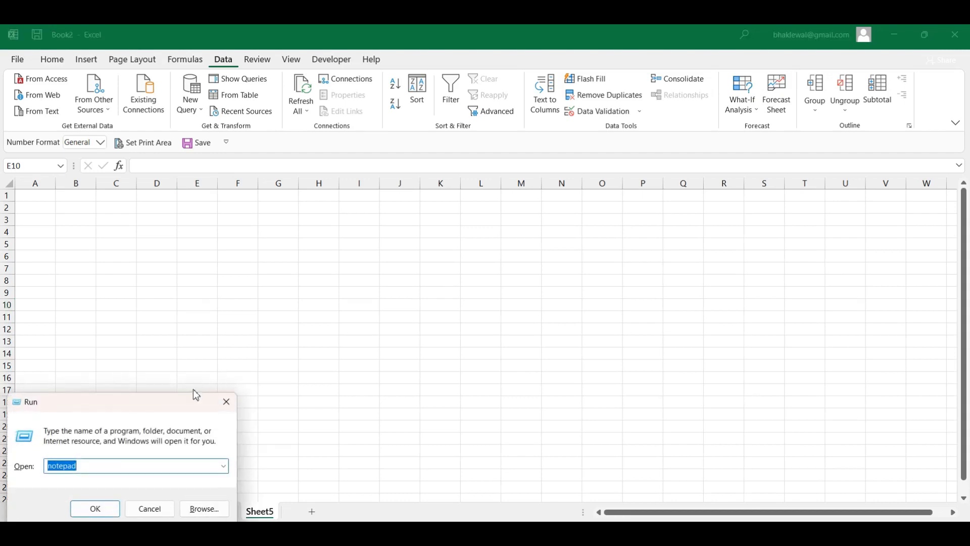
pyautogui.moveTo(186, 403); pyautogui.dragTo(457, 262)
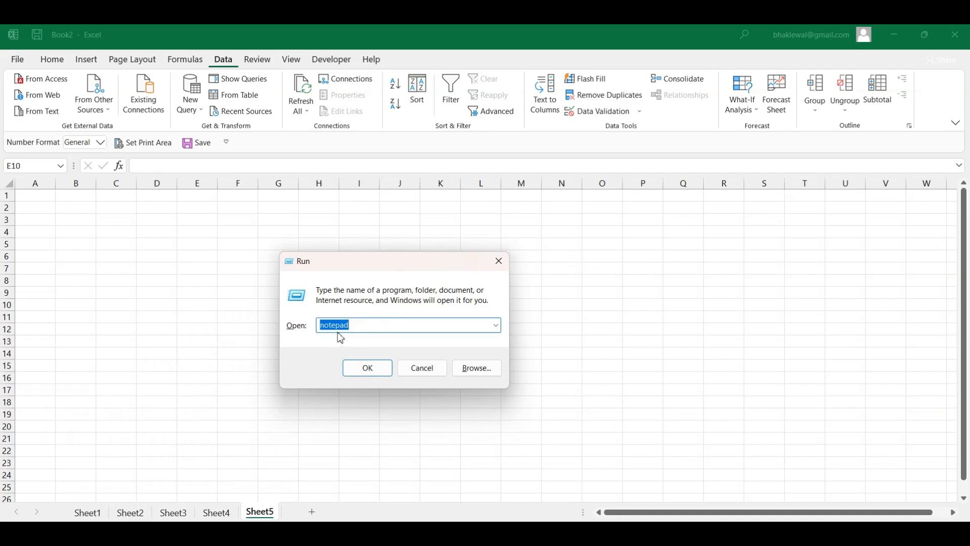
pyautogui.click(366, 368)
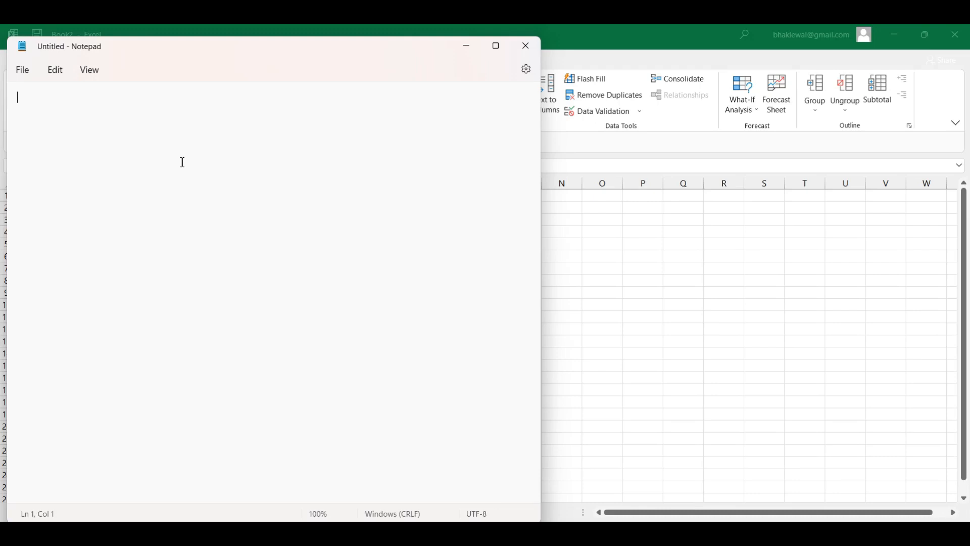
# - Enter the header line with Name and Salary in Notepad, followed by four first names on separate lines
pyautogui.write('Name')
pyautogui.write('Sa')
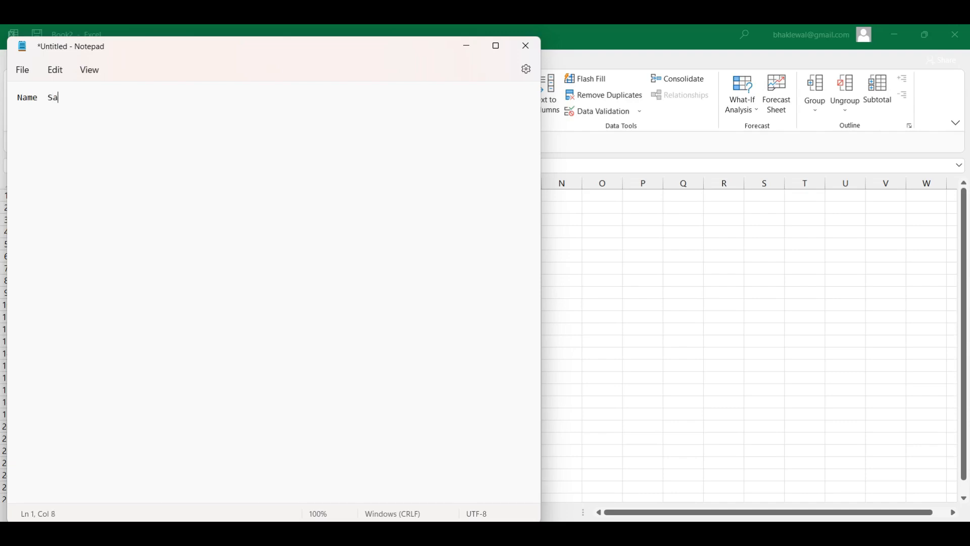
pyautogui.write('lary')
pyautogui.press('Return')
pyautogui.write('Anu ')
pyautogui.write('Shal')
pyautogui.write('u ')
pyautogui.write('Ra')
pyautogui.write('shi ')
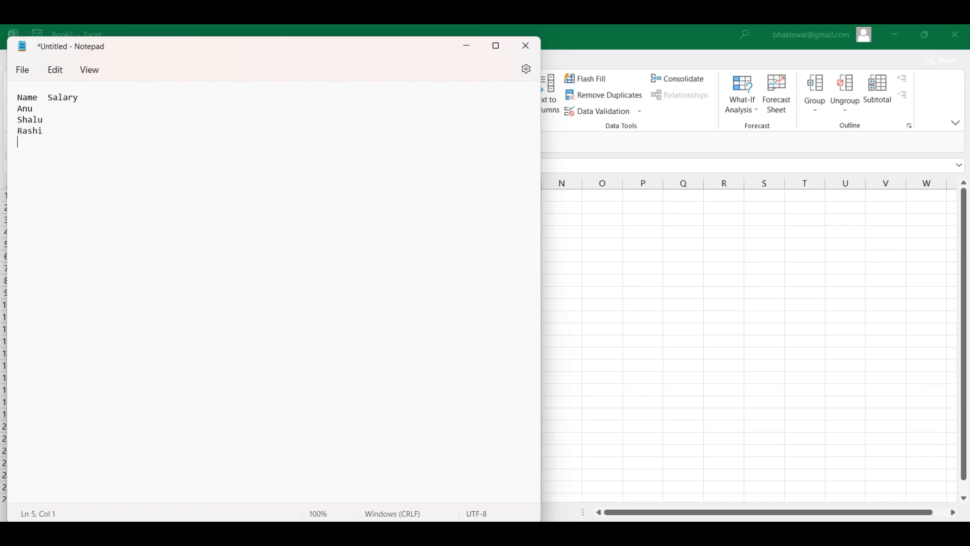
pyautogui.write('An')
pyautogui.write('shi')
# - Enter the salaries 3000, 2000, 4000 and 5000 beside the four names, in order and aligned under Salary
pyautogui.write('3000')
pyautogui.press('Return')
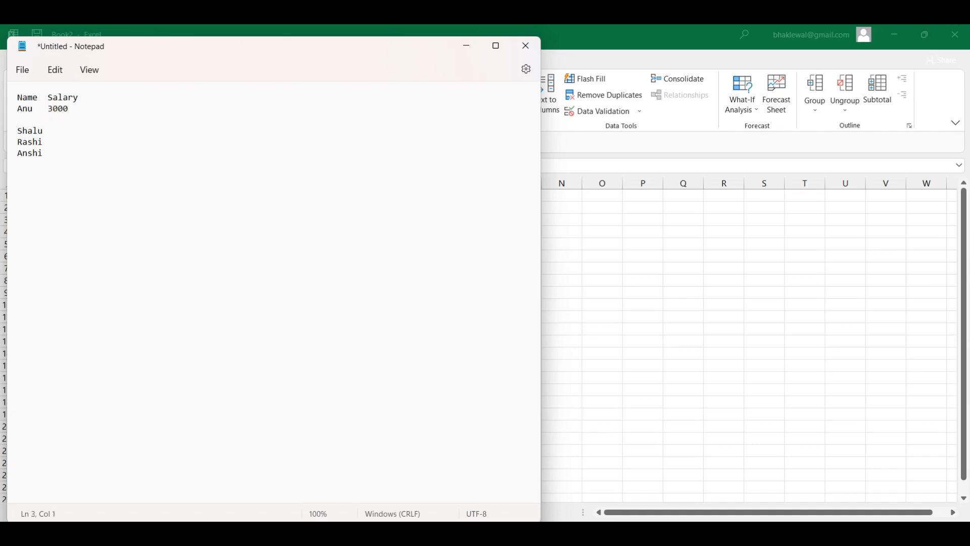
pyautogui.press('BackSpace')
pyautogui.press('Down')
pyautogui.write('2000')
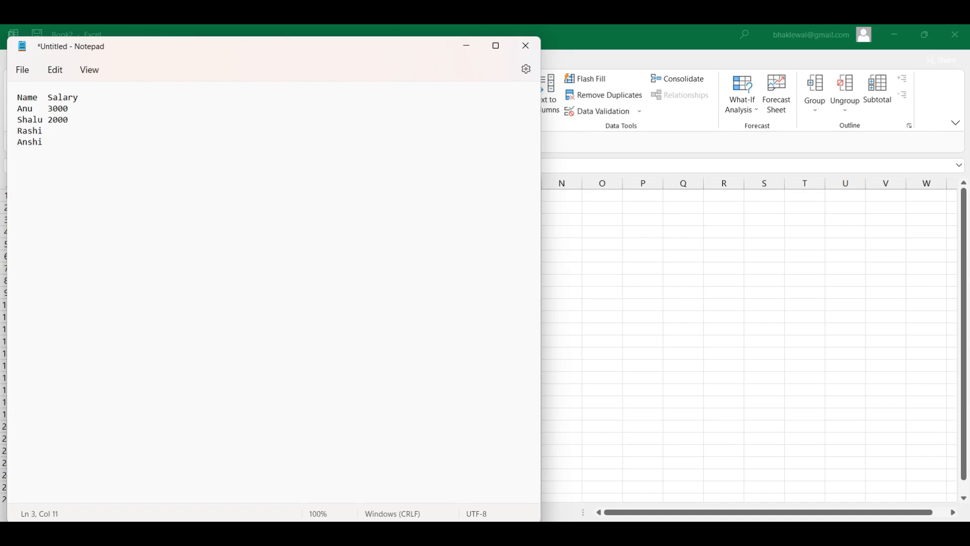
pyautogui.click(43, 130)
pyautogui.write('4000')
pyautogui.write('500')
pyautogui.press('BackSpace')
pyautogui.press('BackSpace')
pyautogui.press('BackSpace')
pyautogui.write('5000')
# - Save the text file as "vsquare notepad" in the OneDrive Documents folder and close Notepad
pyautogui.click(31, 77)
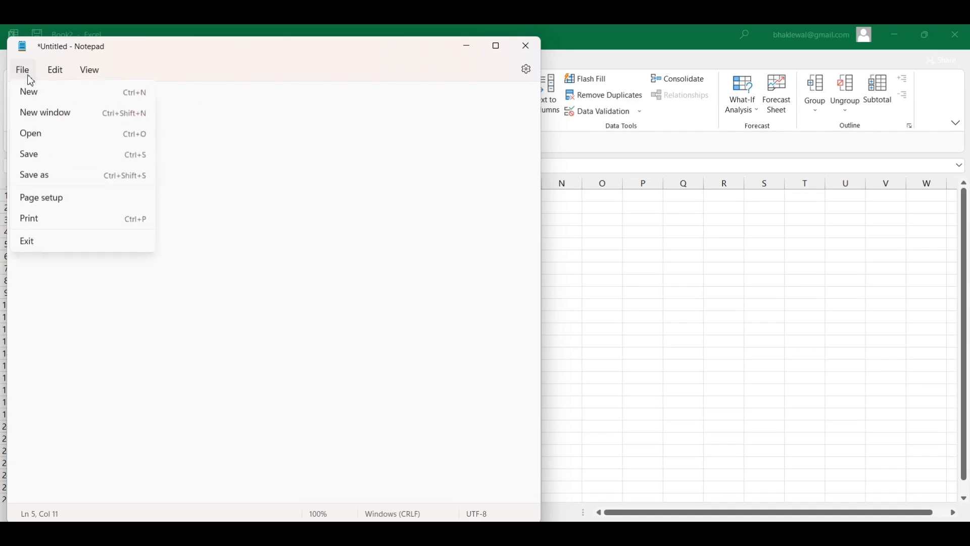
pyautogui.click(47, 156)
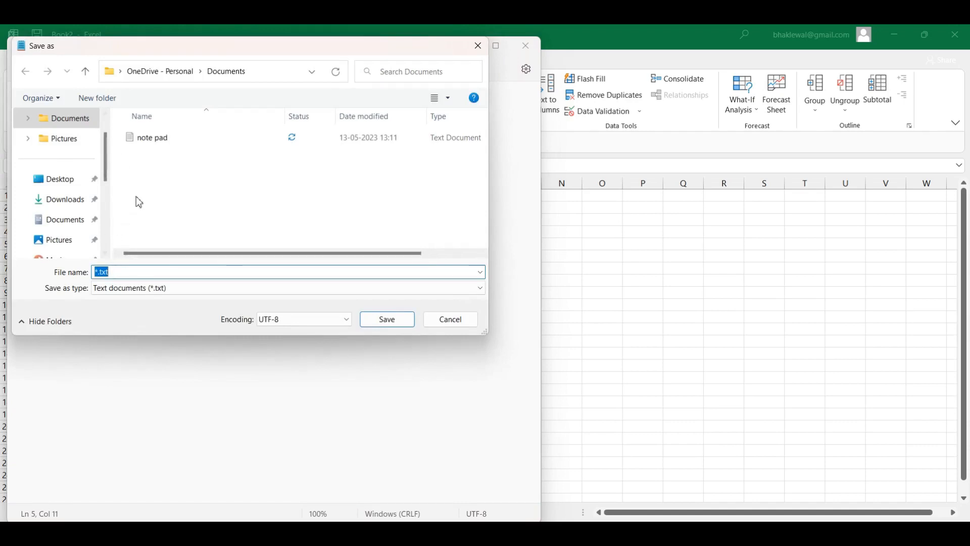
pyautogui.scroll(-1, 67, 217)
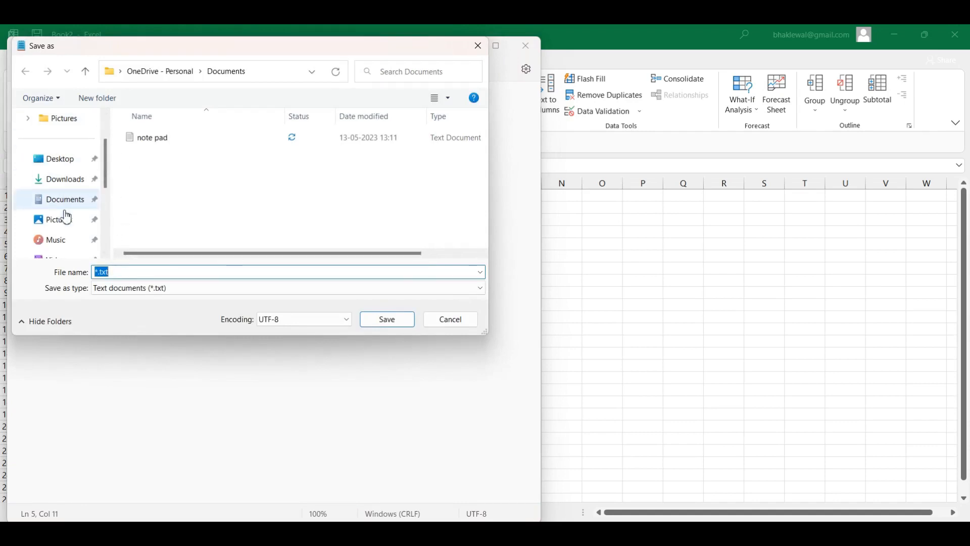
pyautogui.scroll(2, 66, 215)
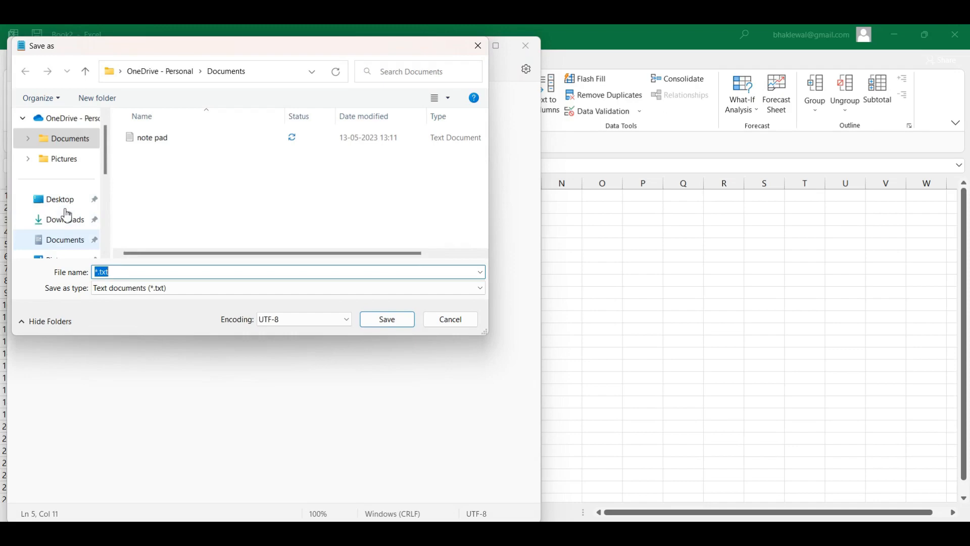
pyautogui.click(78, 144)
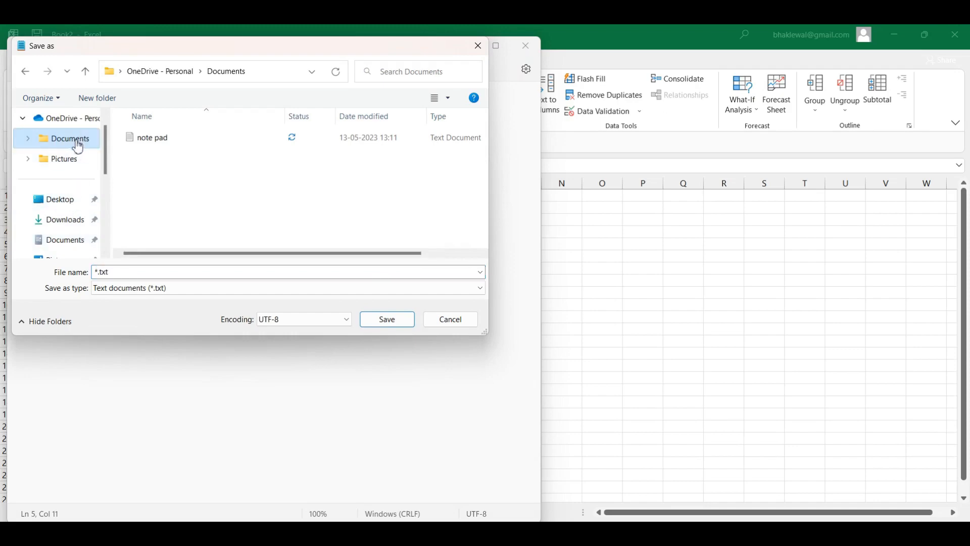
pyautogui.click(112, 273)
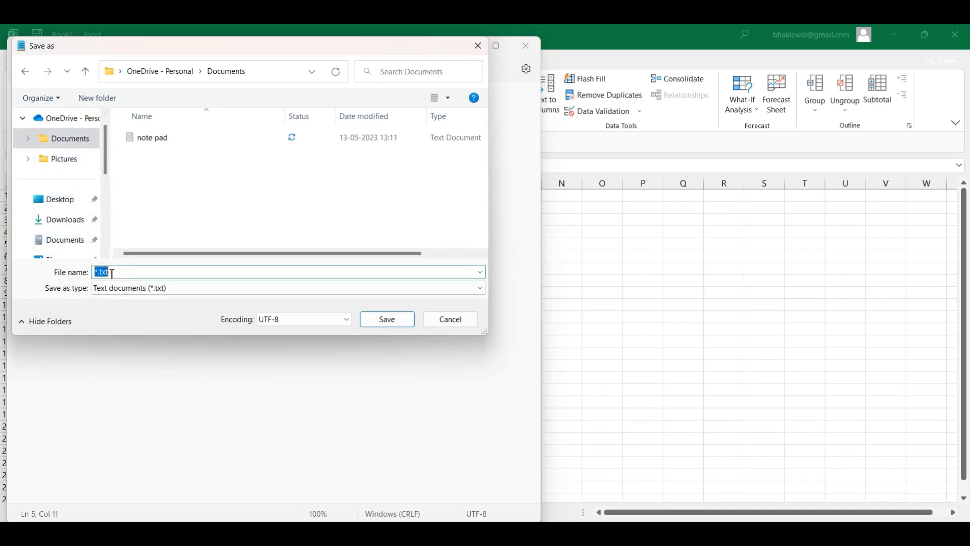
pyautogui.press('BackSpace')
pyautogui.write('vsquare notepad')
pyautogui.click(389, 323)
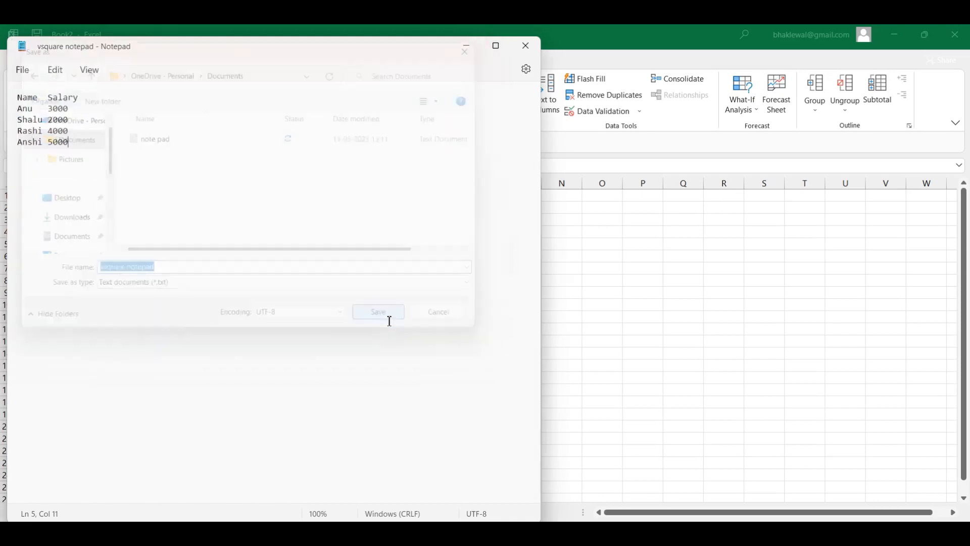
pyautogui.click(526, 44)
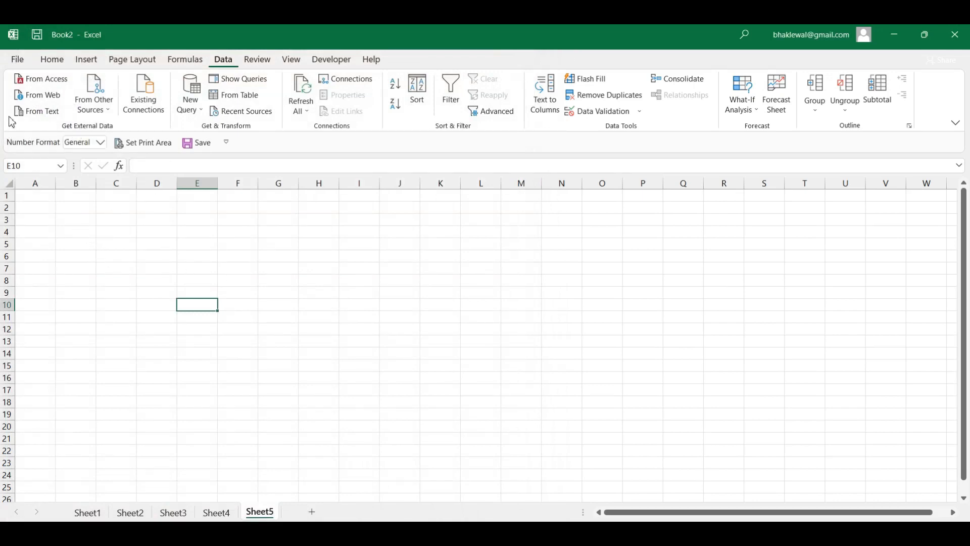
# - Start a text import in Excel using the vsquare notepad file from the Documents folder
pyautogui.click(49, 116)
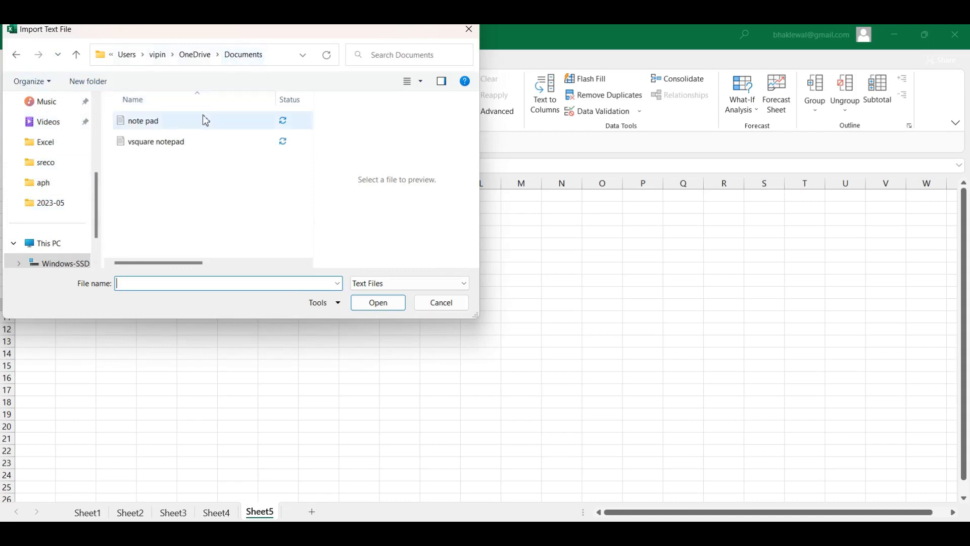
pyautogui.moveTo(163, 145)
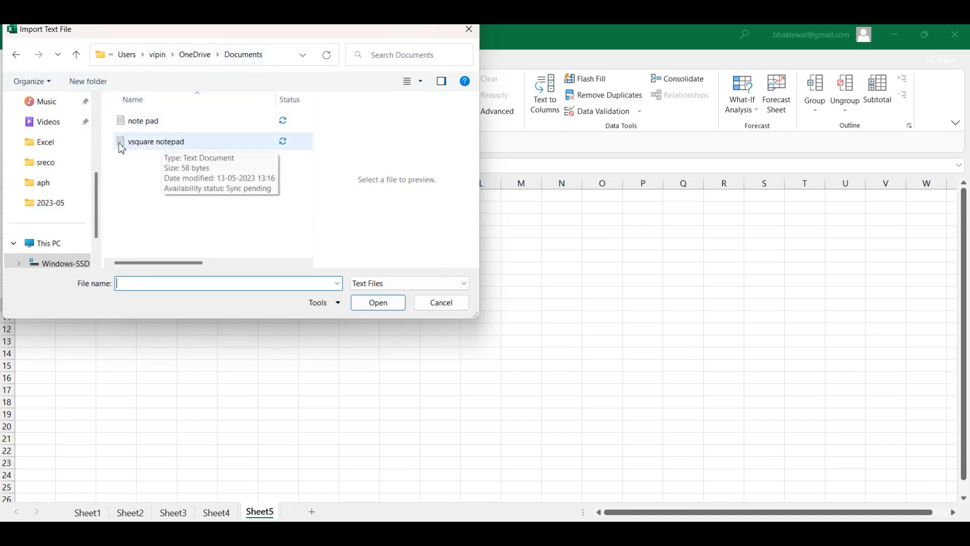
pyautogui.click(175, 145)
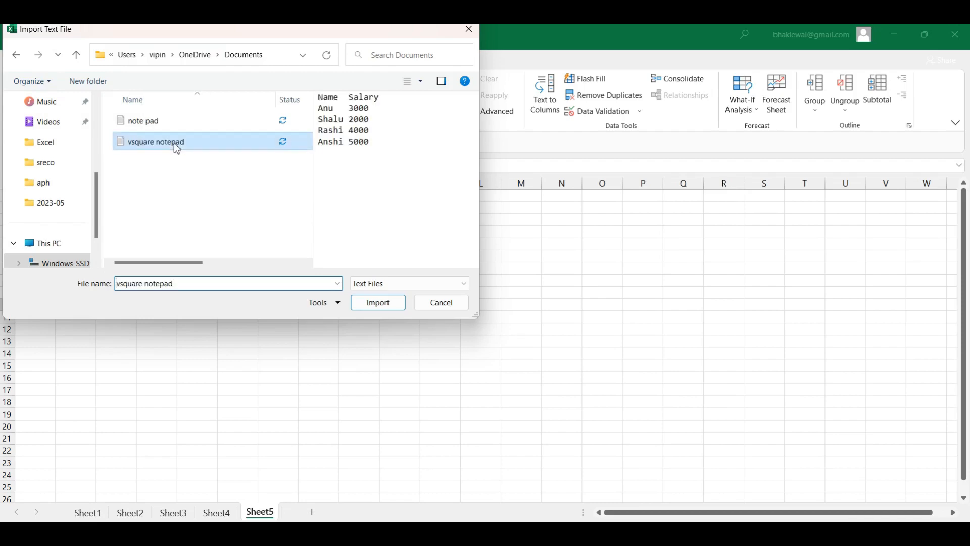
pyautogui.click(378, 303)
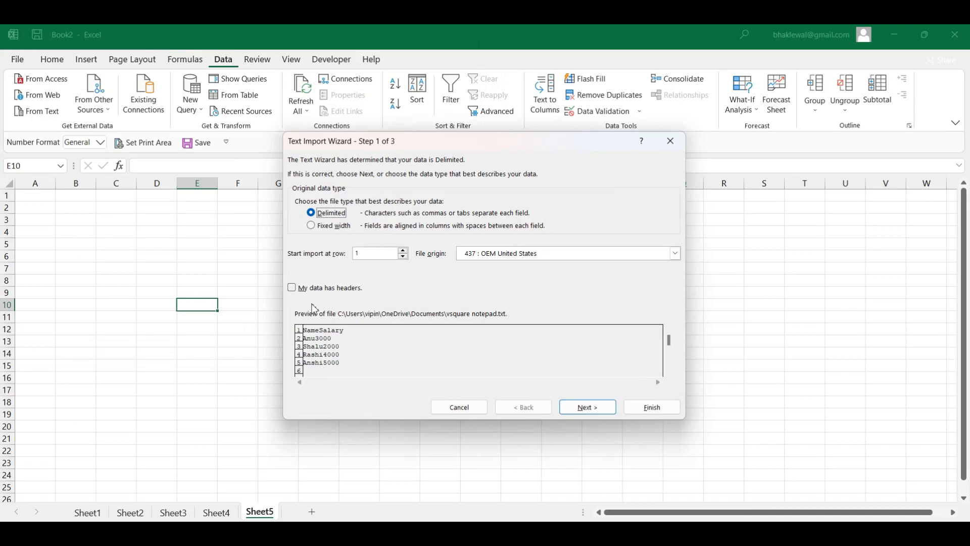
# - Complete the Text Import Wizard with the Delimited file type, Tab delimiter and General column format
pyautogui.click(592, 406)
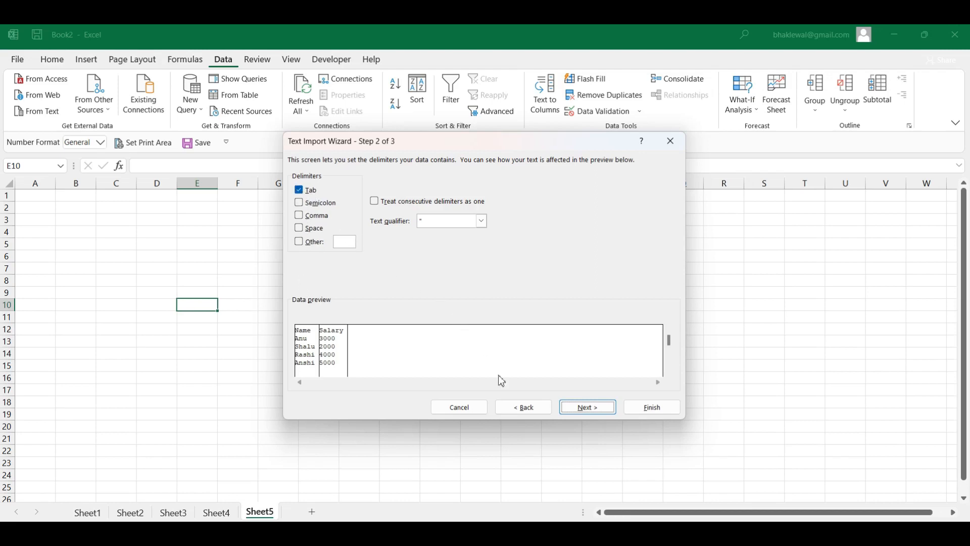
pyautogui.click(584, 410)
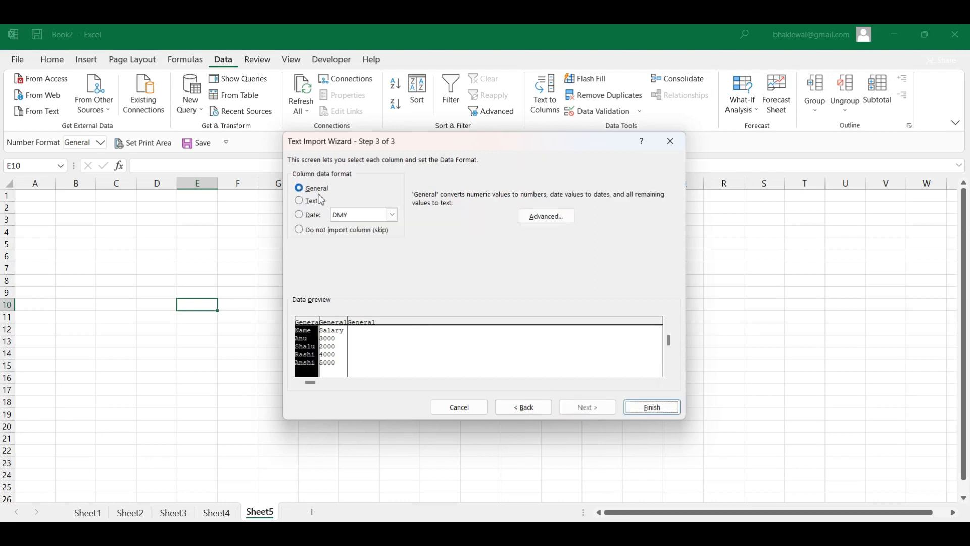
pyautogui.click(657, 412)
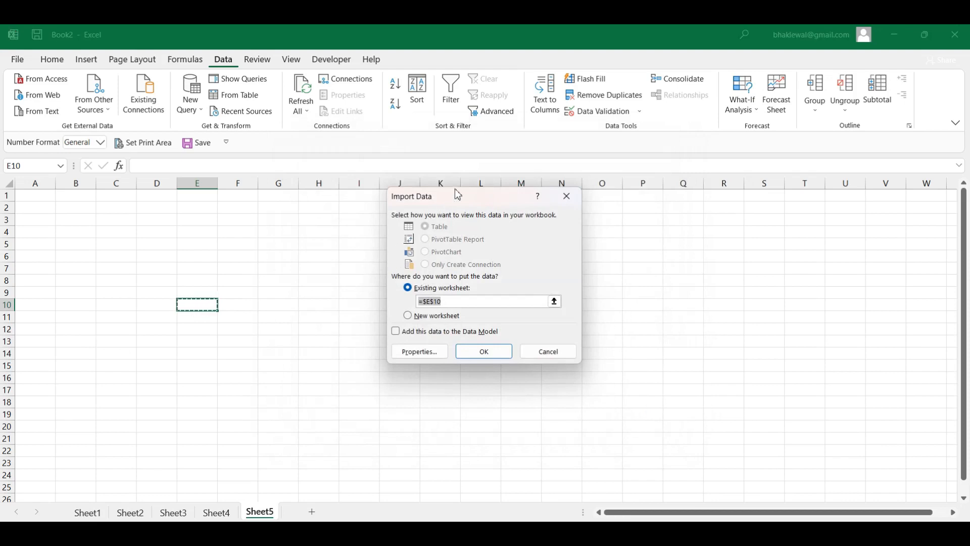
# - Place the imported text data in the existing worksheet Sheet5, starting at cell D6
pyautogui.click(210, 278)
pyautogui.click(163, 258)
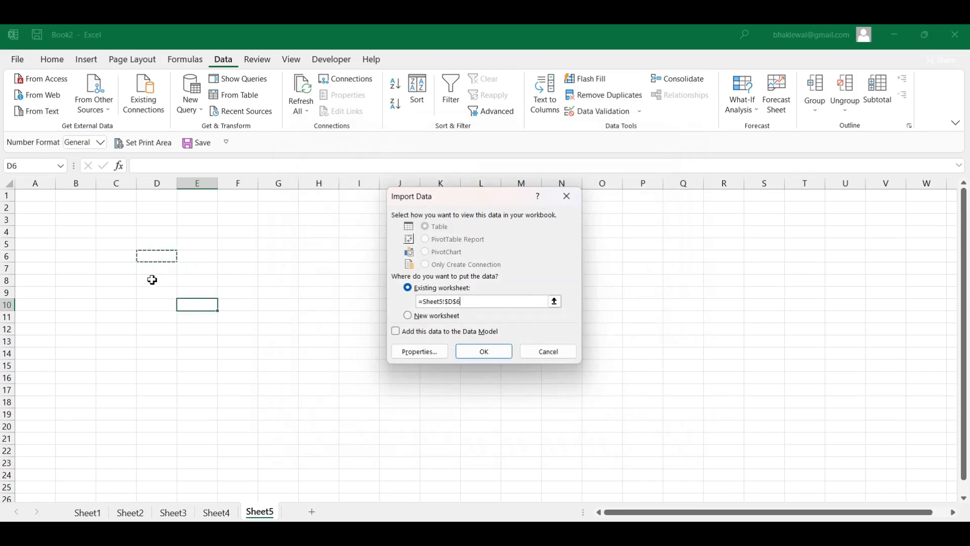
pyautogui.click(158, 284)
pyautogui.click(244, 278)
pyautogui.click(181, 291)
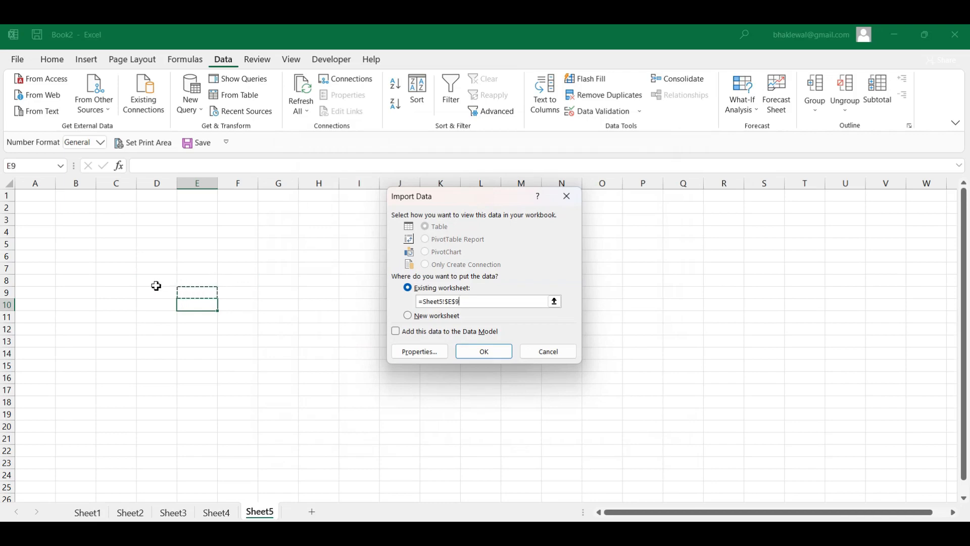
pyautogui.click(154, 283)
pyautogui.click(147, 303)
pyautogui.click(158, 281)
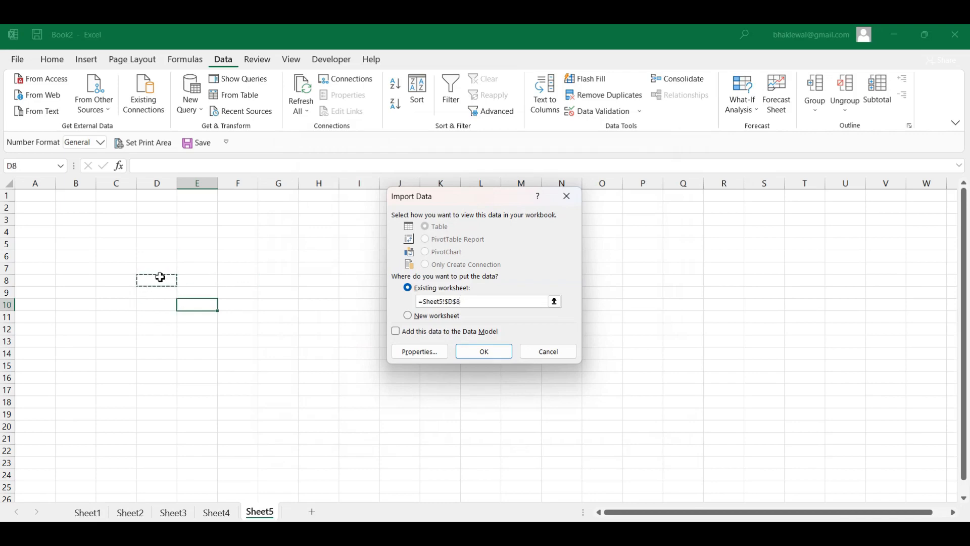
pyautogui.click(164, 257)
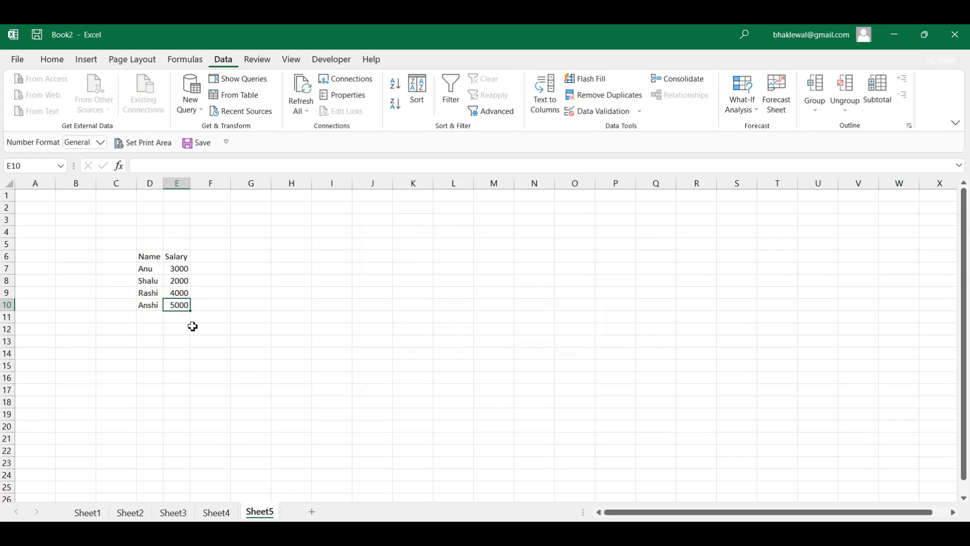
pyautogui.click(256, 297)
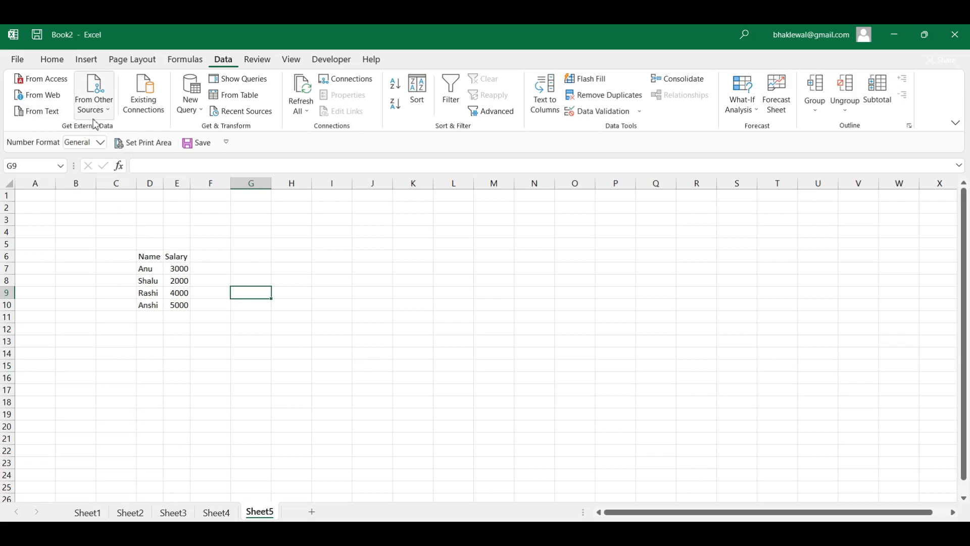
pyautogui.click(120, 533)
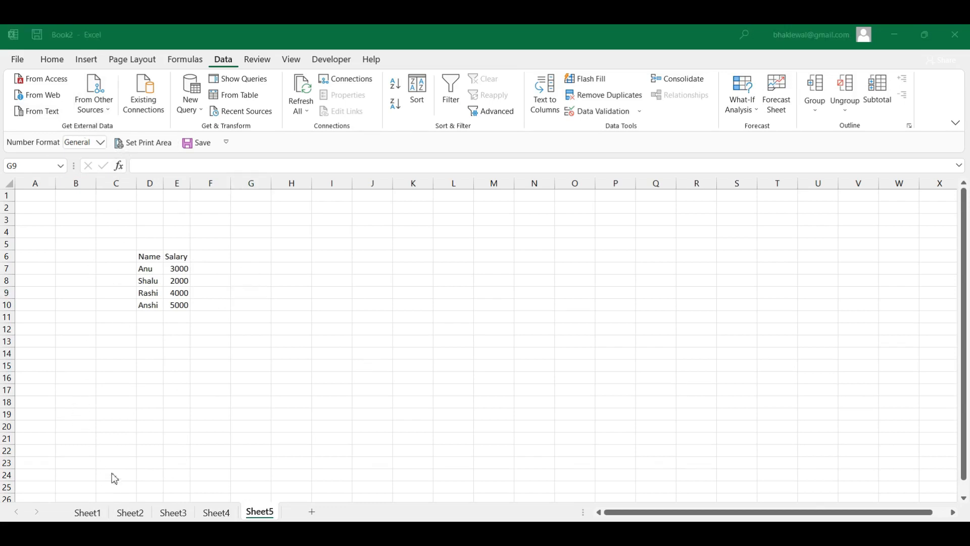
pyautogui.click(108, 115)
pyautogui.click(111, 114)
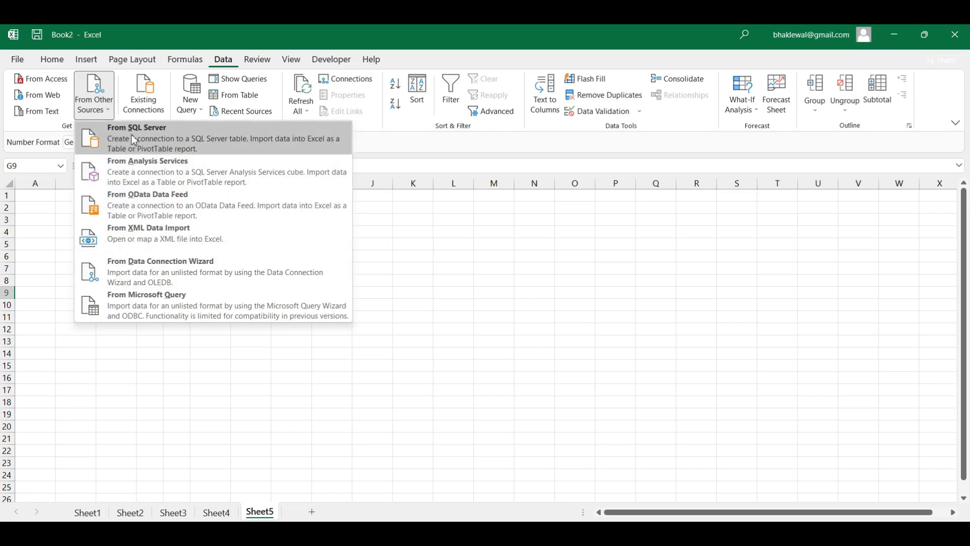
pyautogui.click(520, 266)
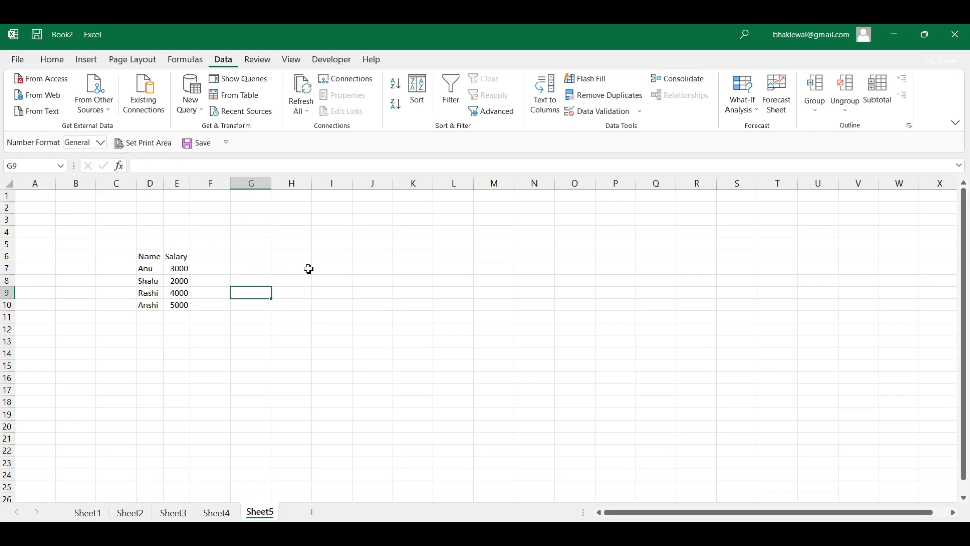
pyautogui.click(107, 112)
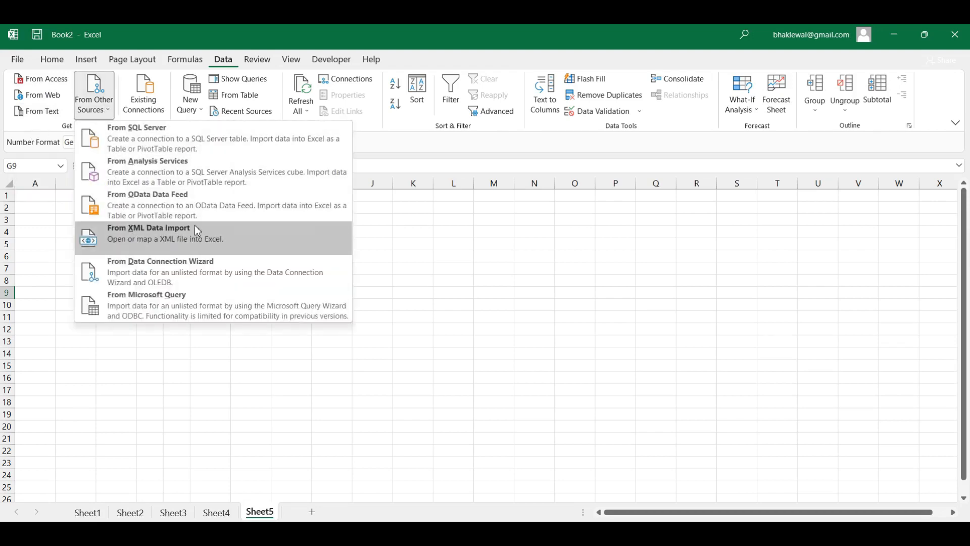
pyautogui.click(460, 230)
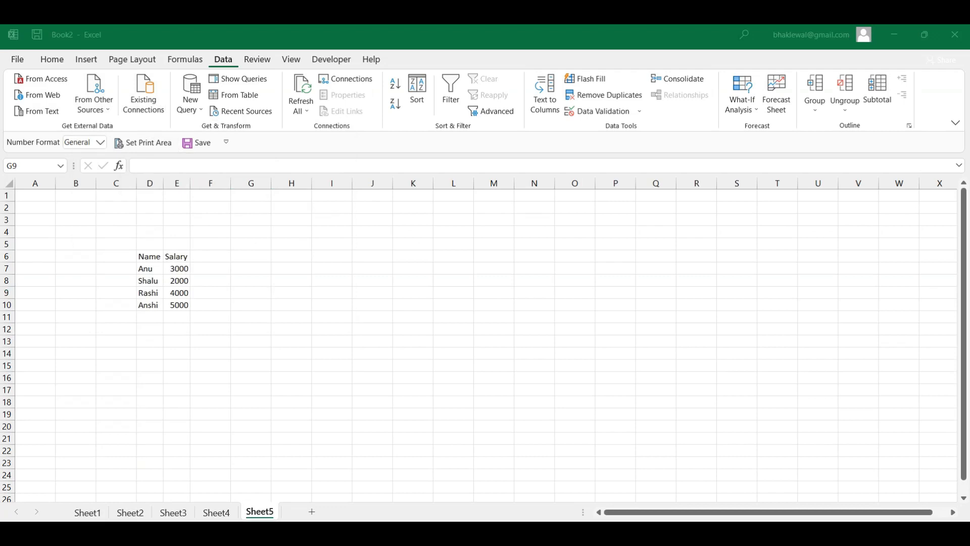
# - Examine the existing connections listed for this workbook, the network and this computer
pyautogui.click(146, 107)
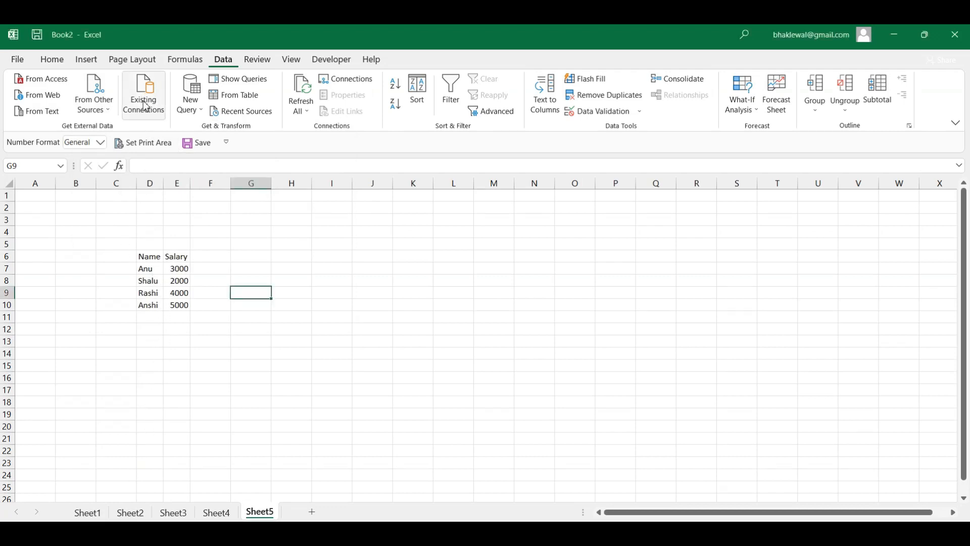
pyautogui.click(146, 108)
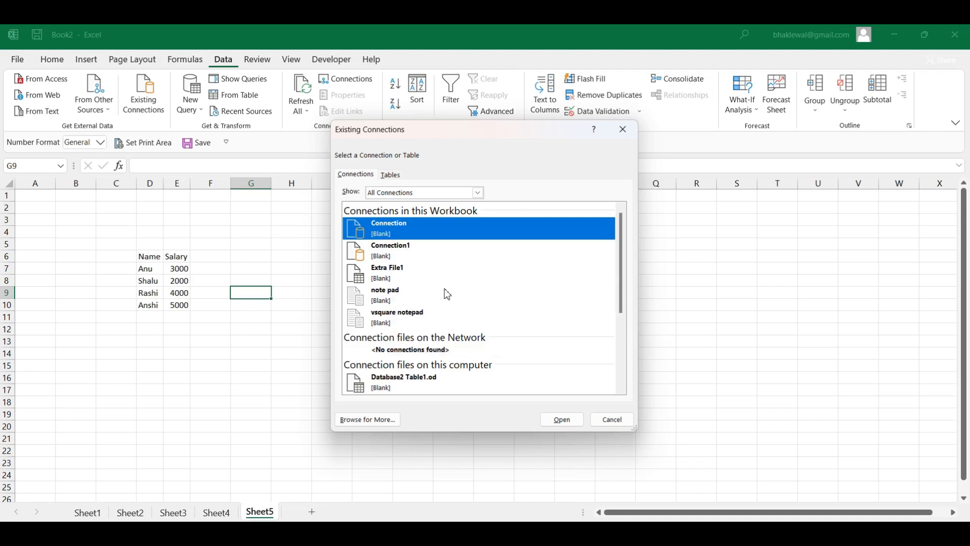
pyautogui.scroll(-1, 447, 294)
pyautogui.scroll(-1, 448, 294)
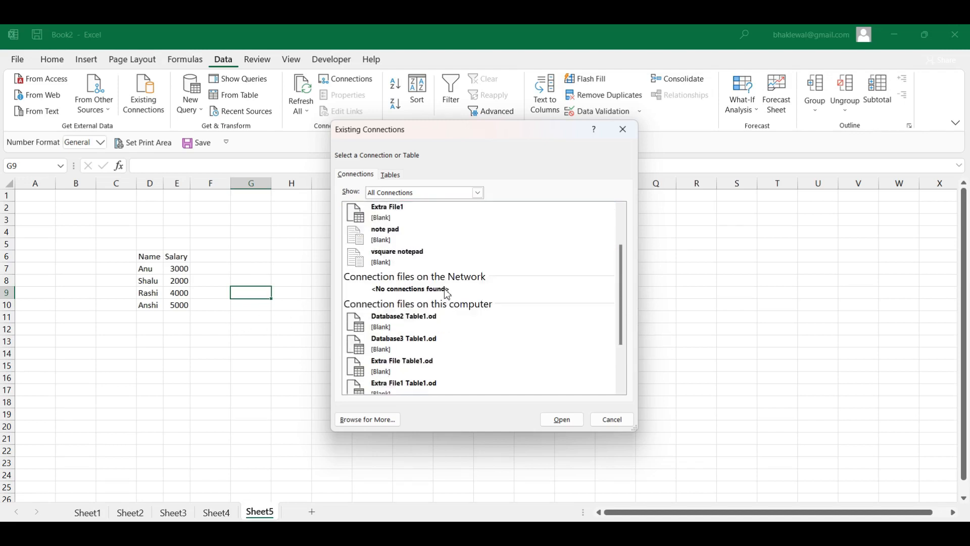
pyautogui.scroll(-3, 447, 294)
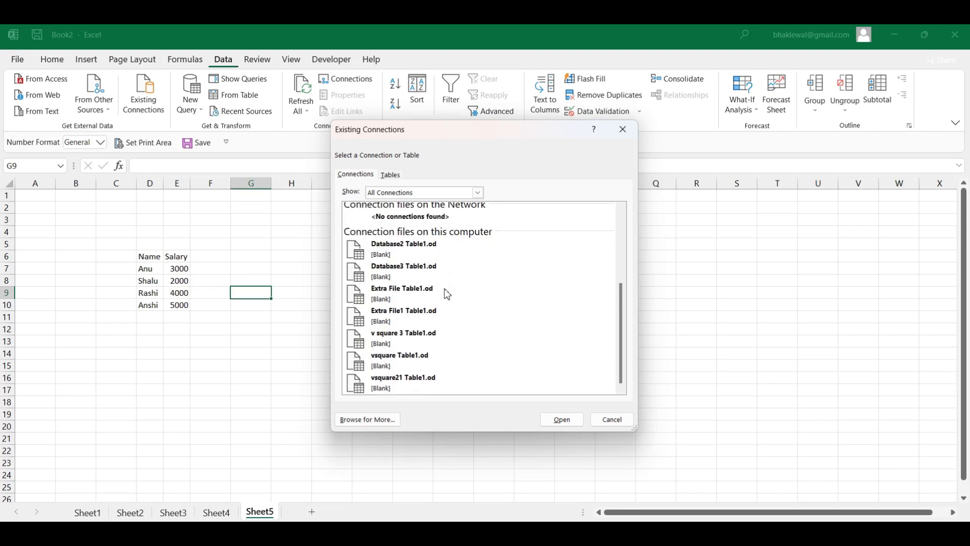
pyautogui.scroll(3, 448, 294)
pyautogui.scroll(-3, 447, 294)
pyautogui.scroll(5, 411, 299)
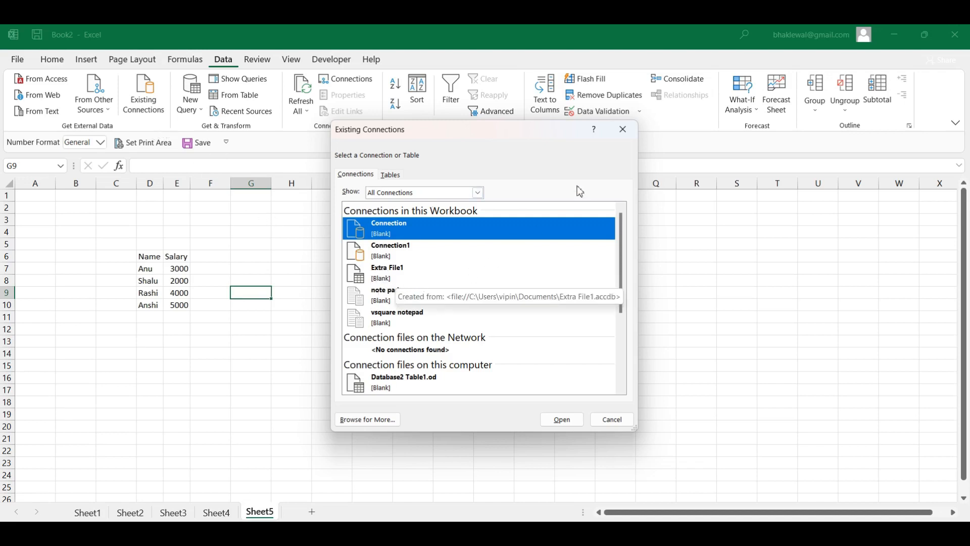
pyautogui.click(623, 133)
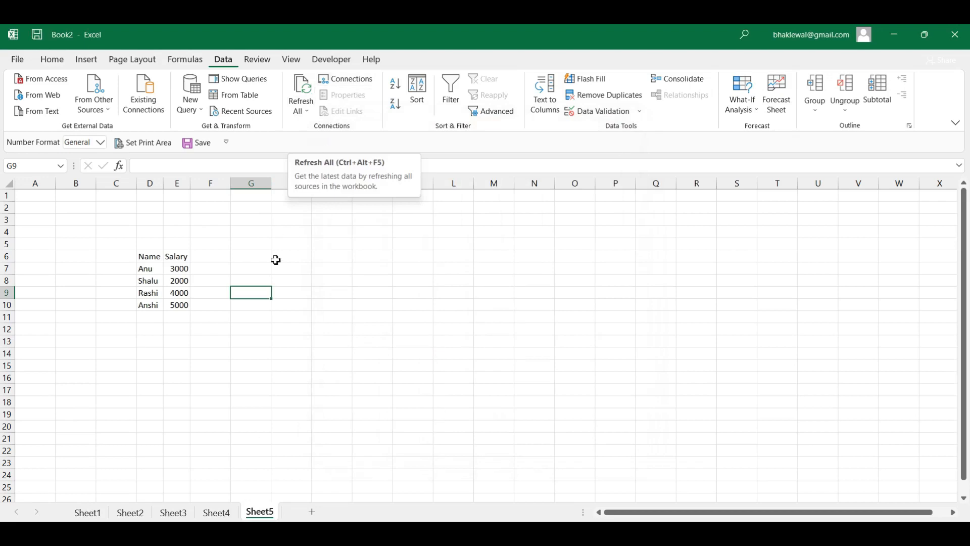
# - Examine the workbook connections, the properties of the first connection and the available refresh options
pyautogui.click(119, 532)
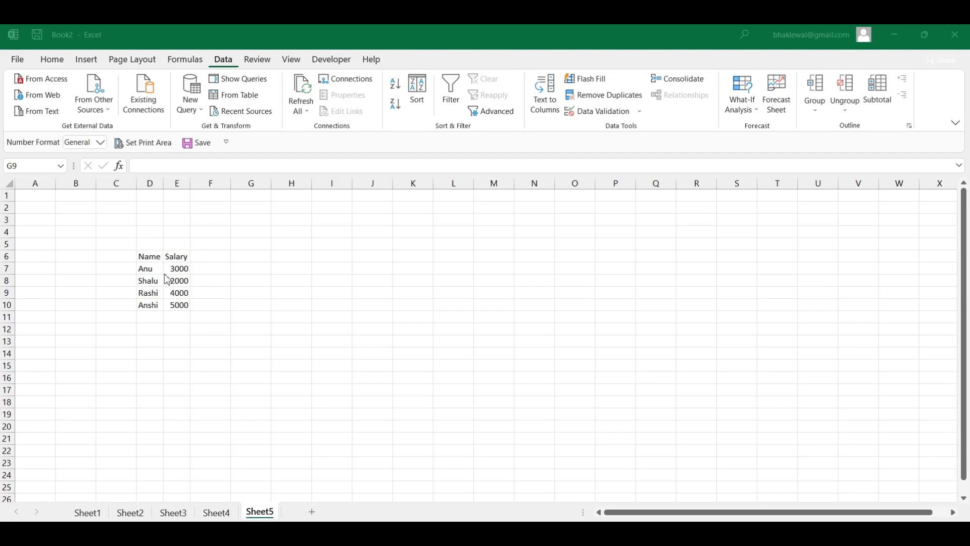
pyautogui.click(347, 81)
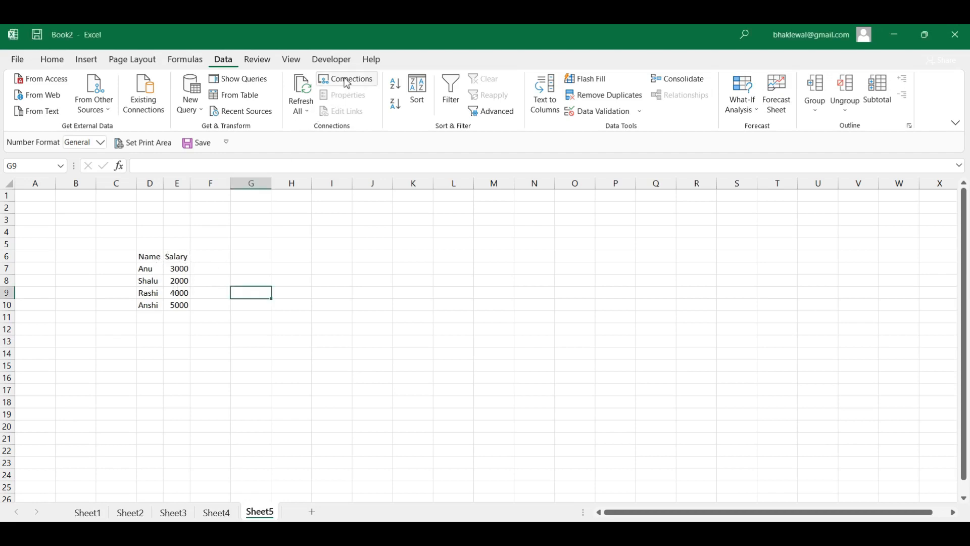
pyautogui.click(347, 80)
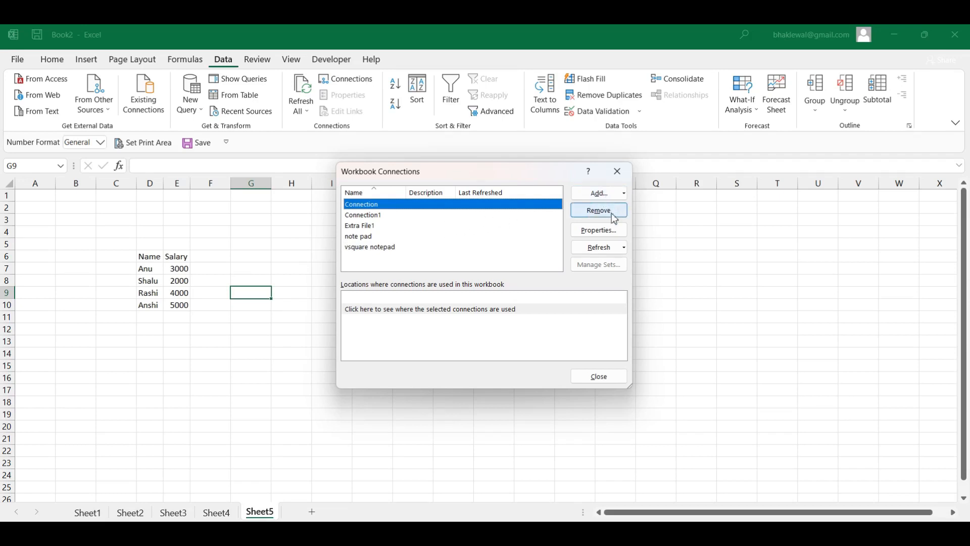
pyautogui.click(612, 231)
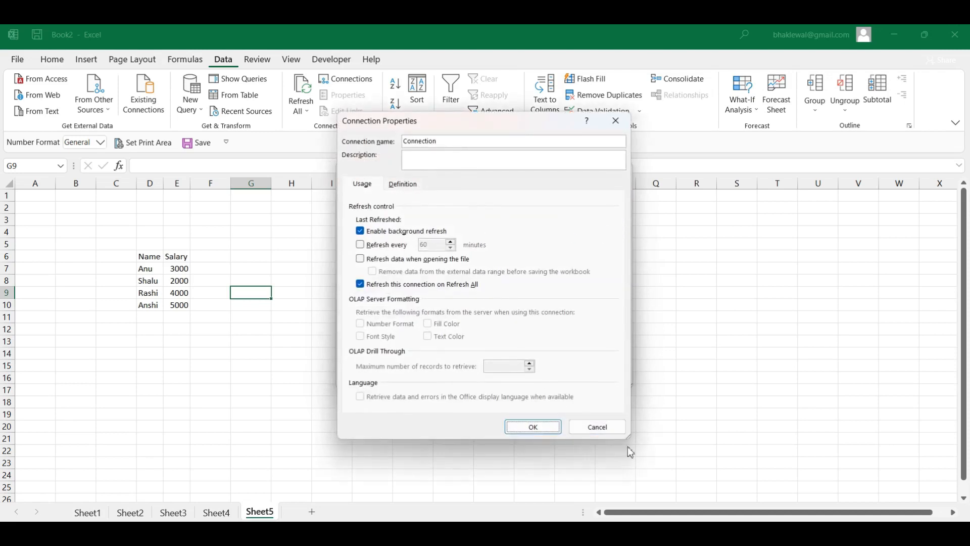
pyautogui.click(591, 428)
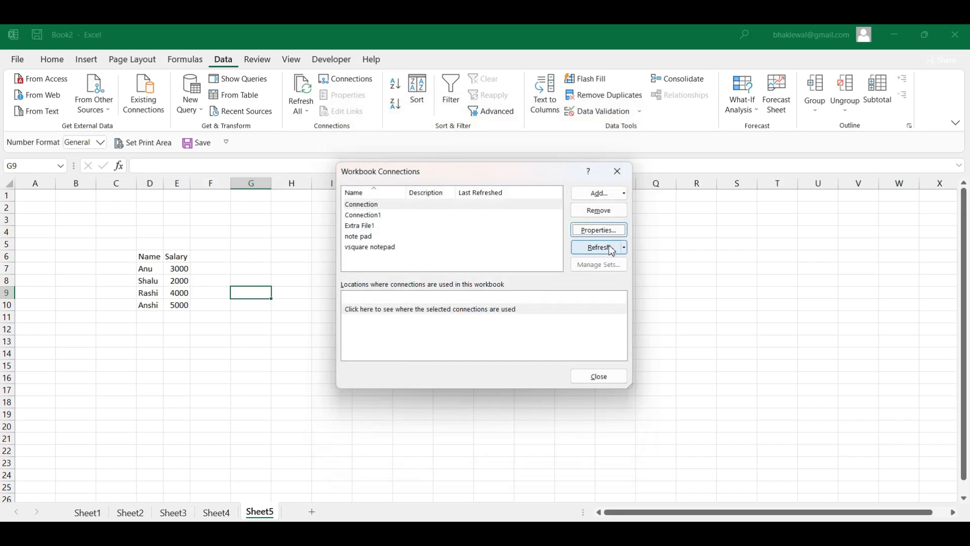
pyautogui.click(624, 247)
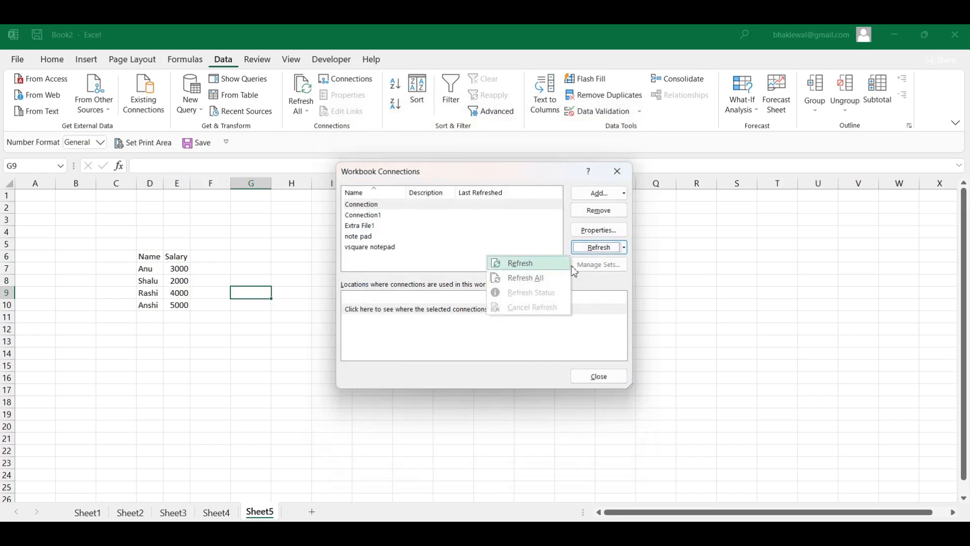
pyautogui.click(662, 265)
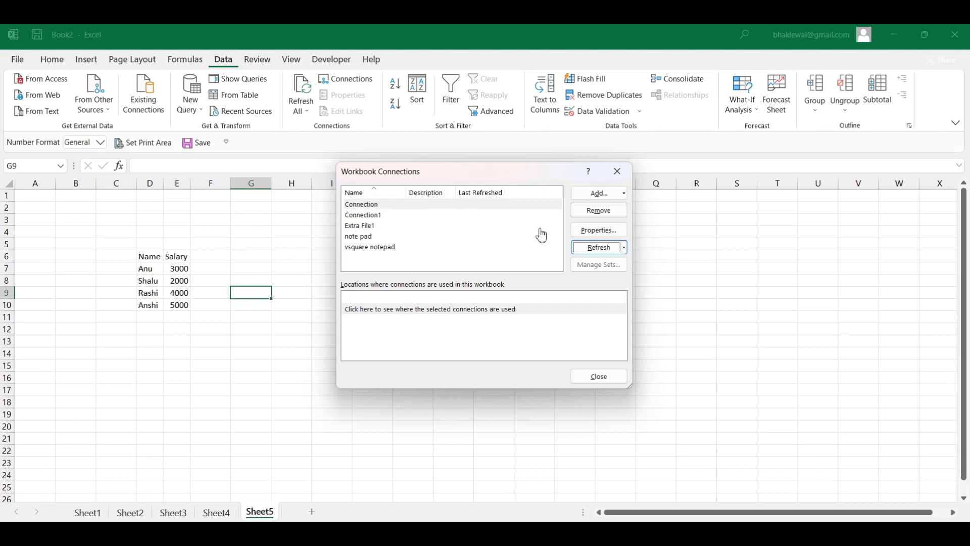
pyautogui.click(617, 172)
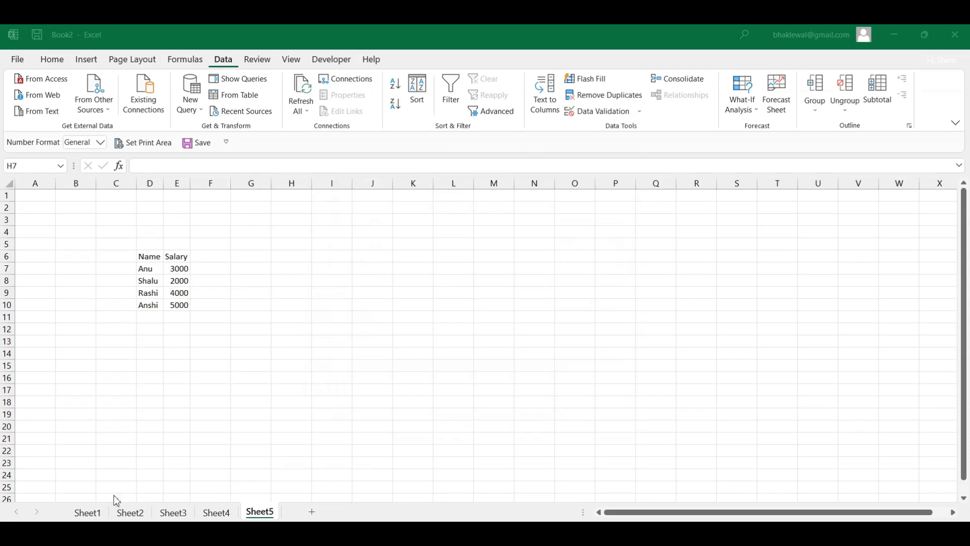
pyautogui.click(247, 256)
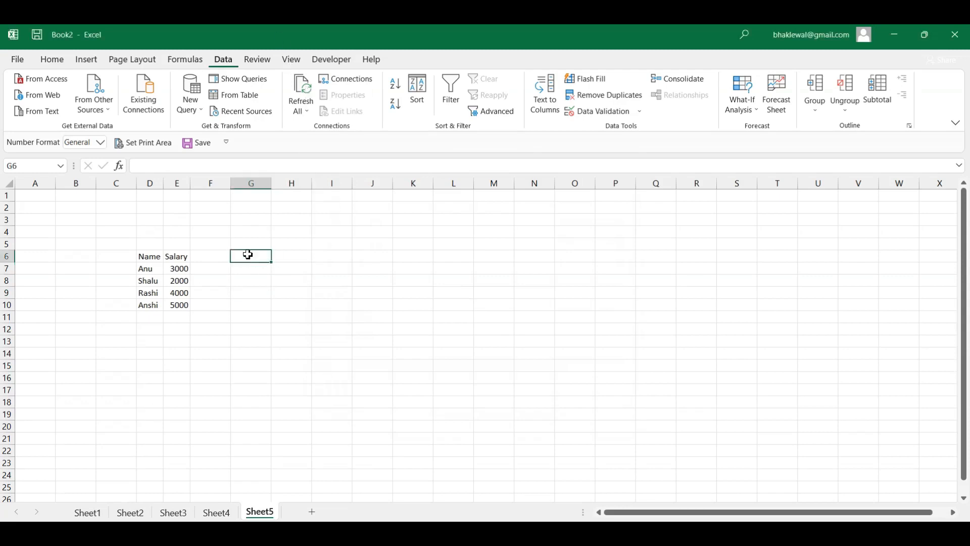
pyautogui.click(306, 114)
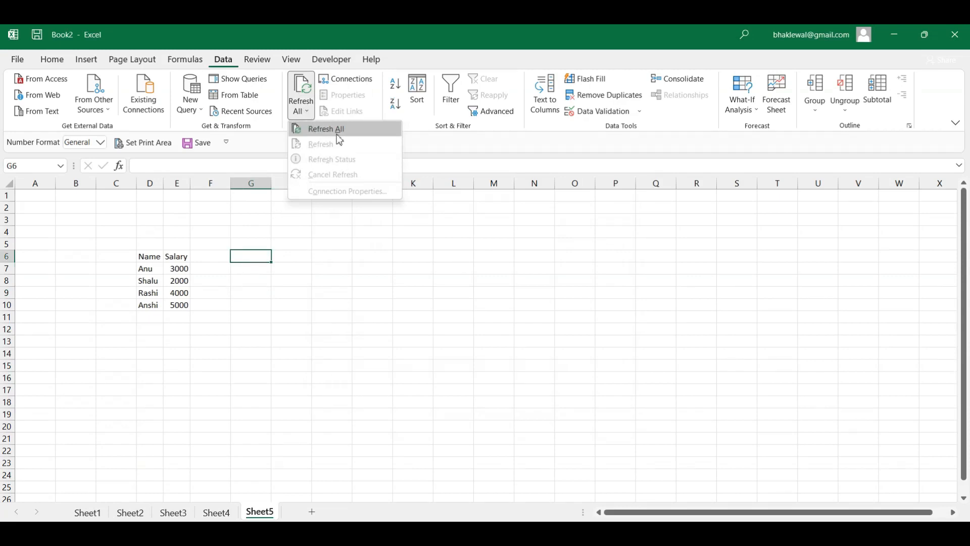
pyautogui.click(240, 280)
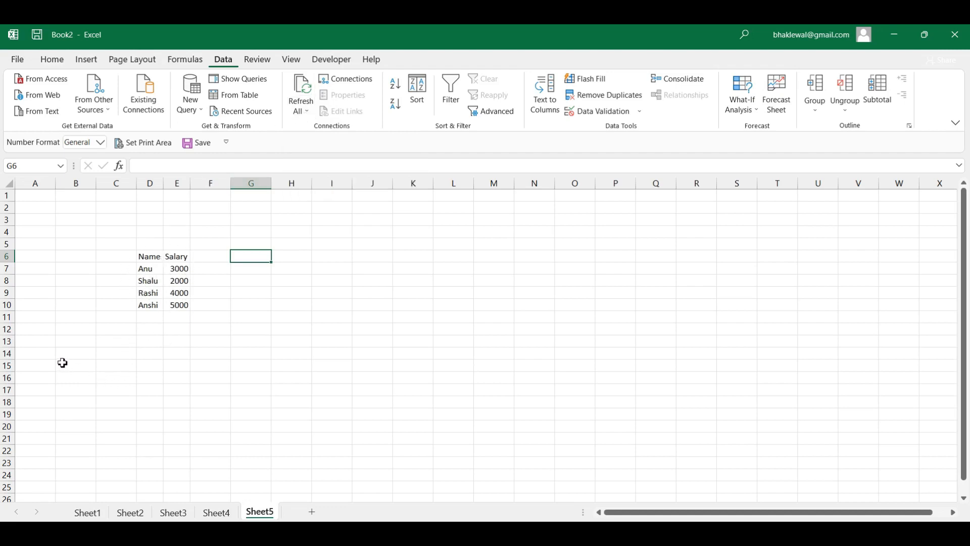
# - Launch Notepad and open the vsquare notepad file from the OneDrive Documents folder
pyautogui.press('super+r')
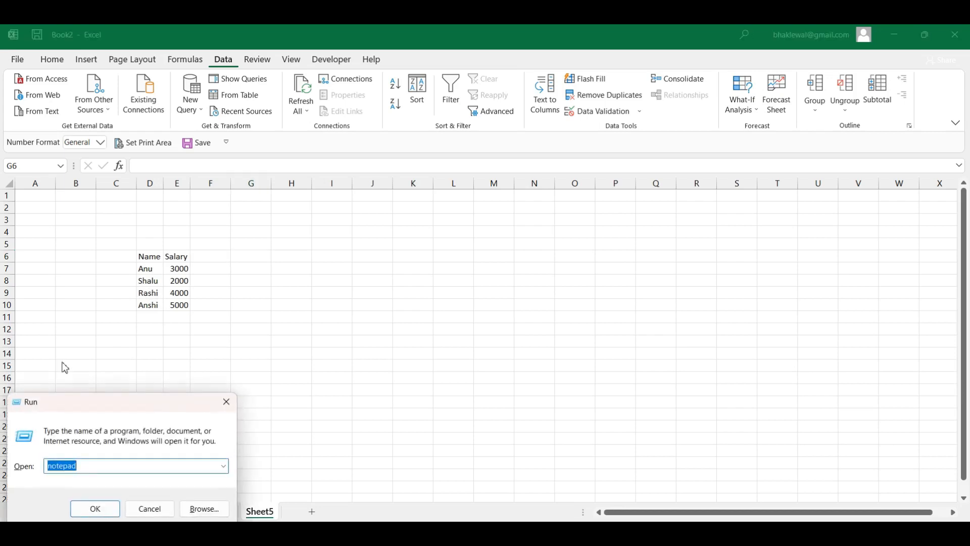
pyautogui.click(94, 509)
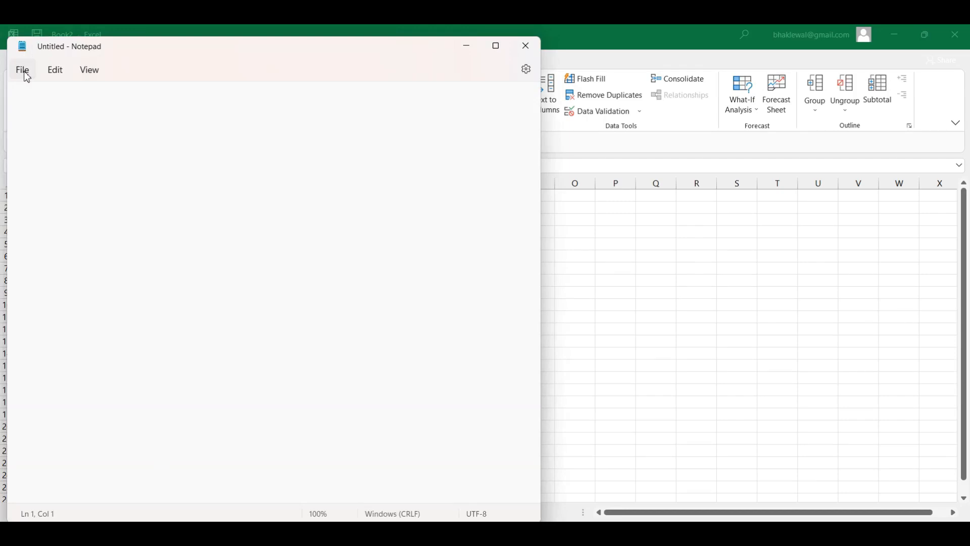
pyautogui.click(24, 71)
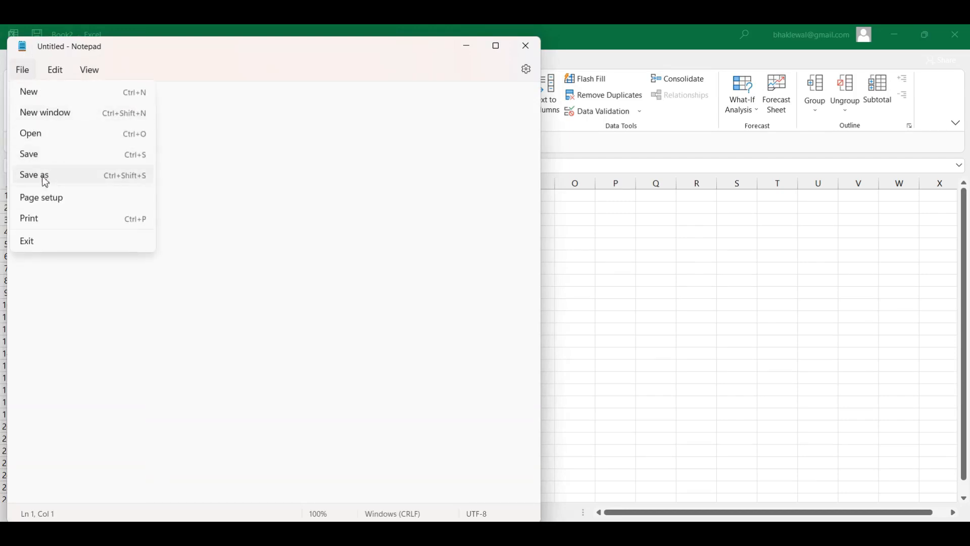
pyautogui.click(45, 141)
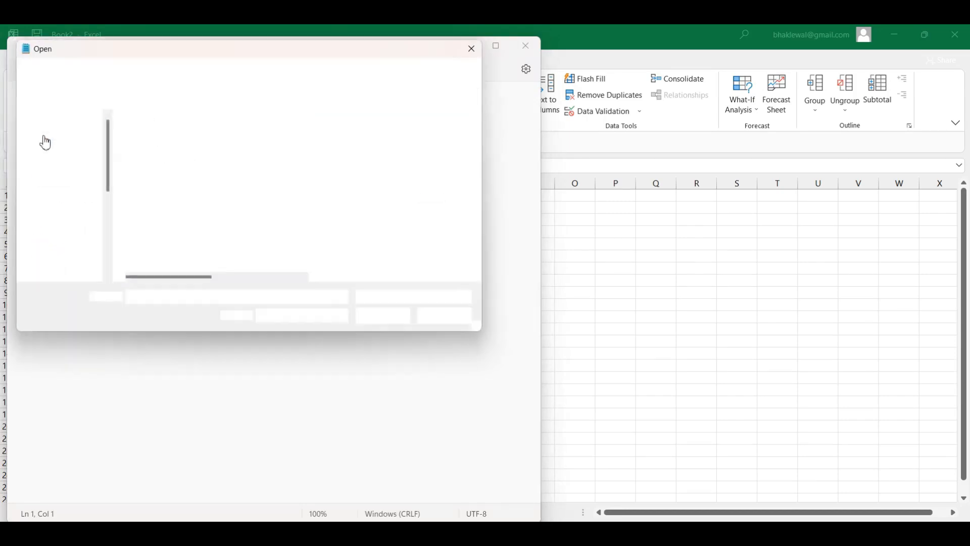
pyautogui.click(163, 161)
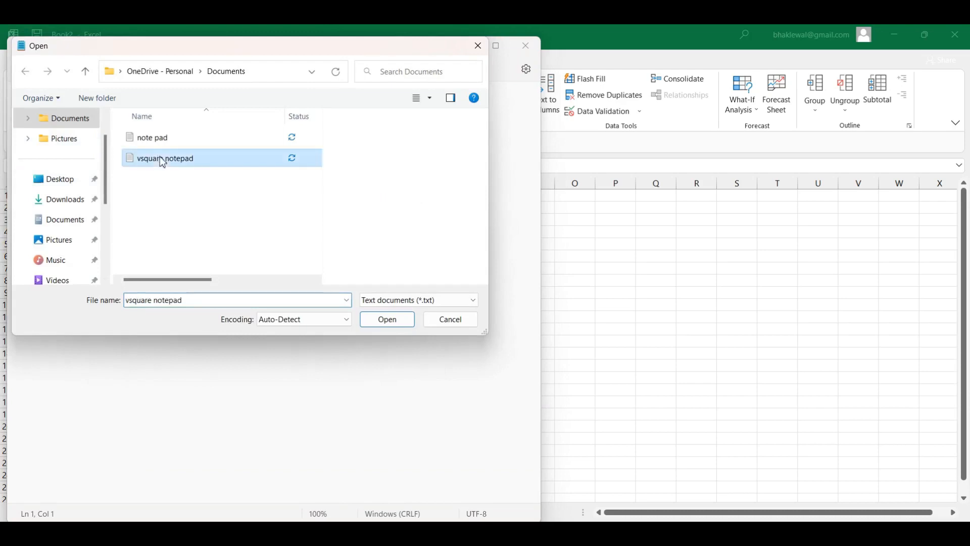
pyautogui.click(388, 320)
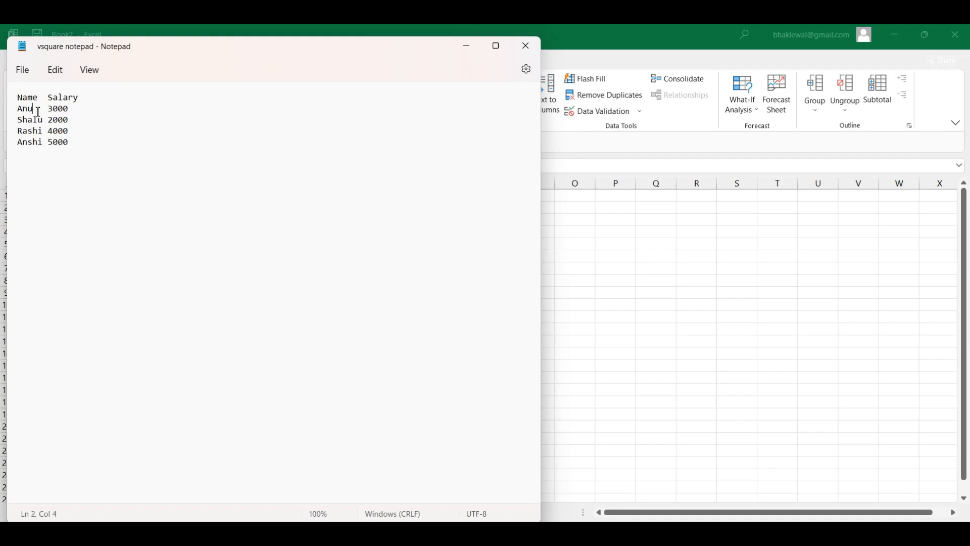
# - Replace the first person's name in the text file with a different first name, keeping it aligned with the salary column
pyautogui.press('BackSpace')
pyautogui.press('BackSpace')
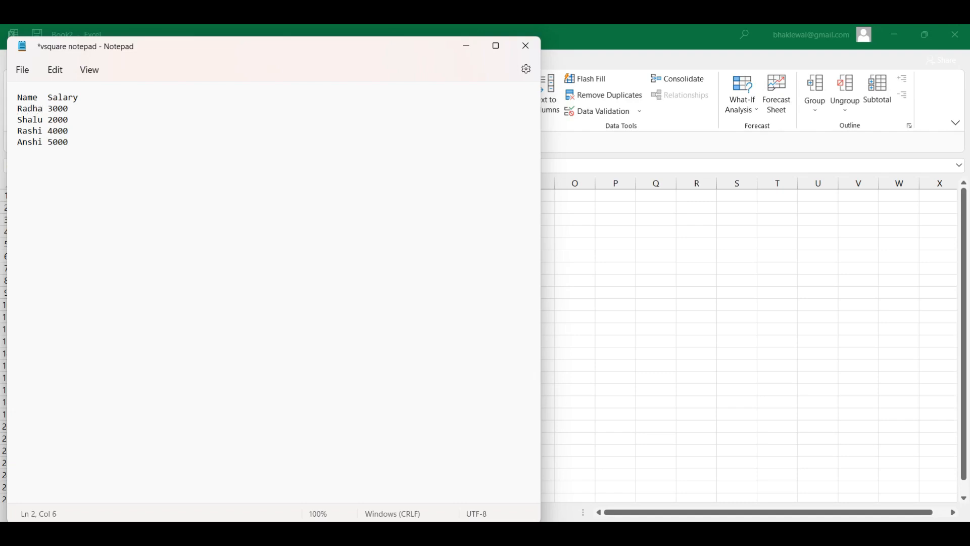
pyautogui.press('Tab')
pyautogui.press('BackSpace')
pyautogui.press('BackSpace')
pyautogui.press('BackSpace')
# - Set the third person's salary to 6000 and replace the last person's name in the list
pyautogui.moveTo(68, 133); pyautogui.dragTo(52, 134)
pyautogui.press('BackSpace')
pyautogui.write('6000')
pyautogui.click(46, 144)
pyautogui.moveTo(46, 144); pyautogui.dragTo(17, 143)
pyautogui.press('BackSpace')
# - Save the edited vsquare notepad text file and close it to return to the Excel workbook
pyautogui.click(23, 71)
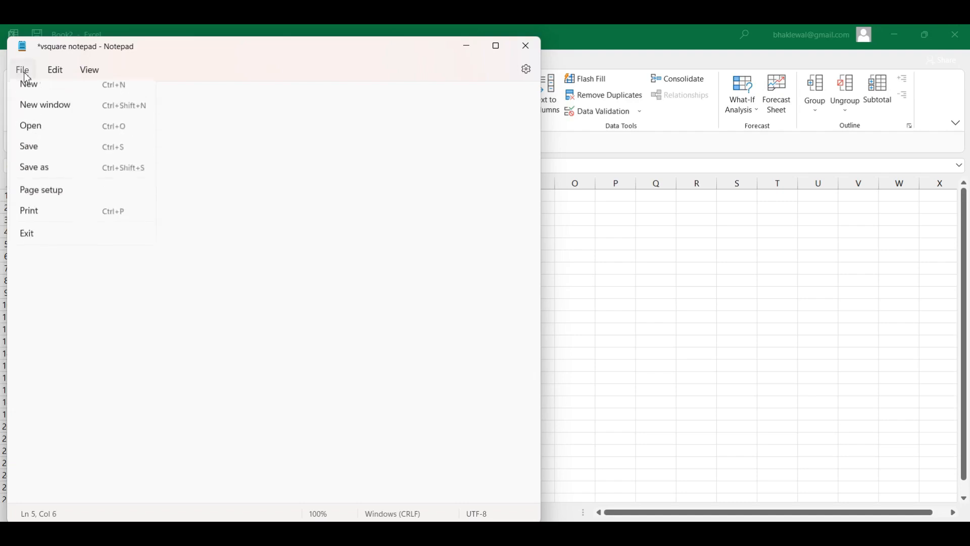
pyautogui.click(33, 155)
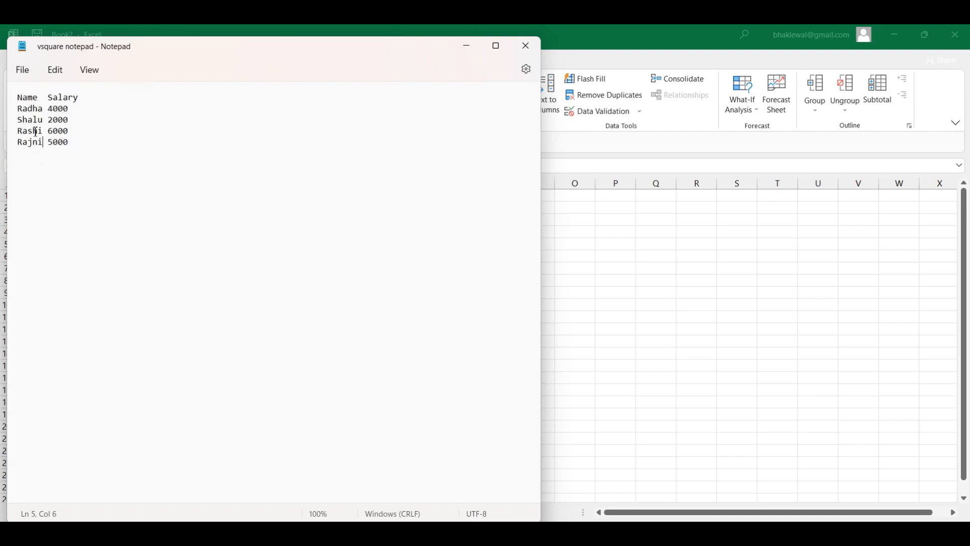
pyautogui.click(23, 71)
pyautogui.click(41, 161)
pyautogui.click(526, 46)
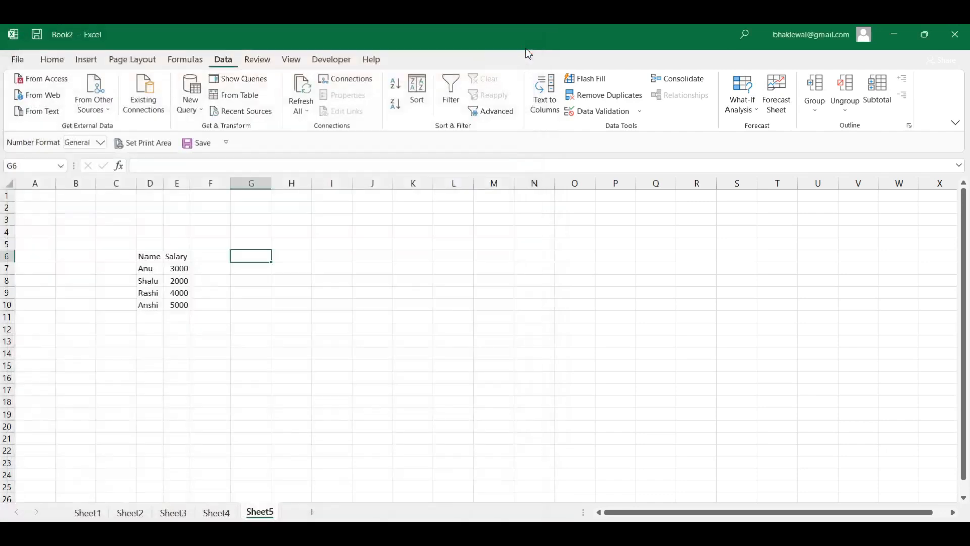
# - Refresh all external data from the imported table on Sheet5, choosing vsquare notepad as the text file to import
pyautogui.click(157, 259)
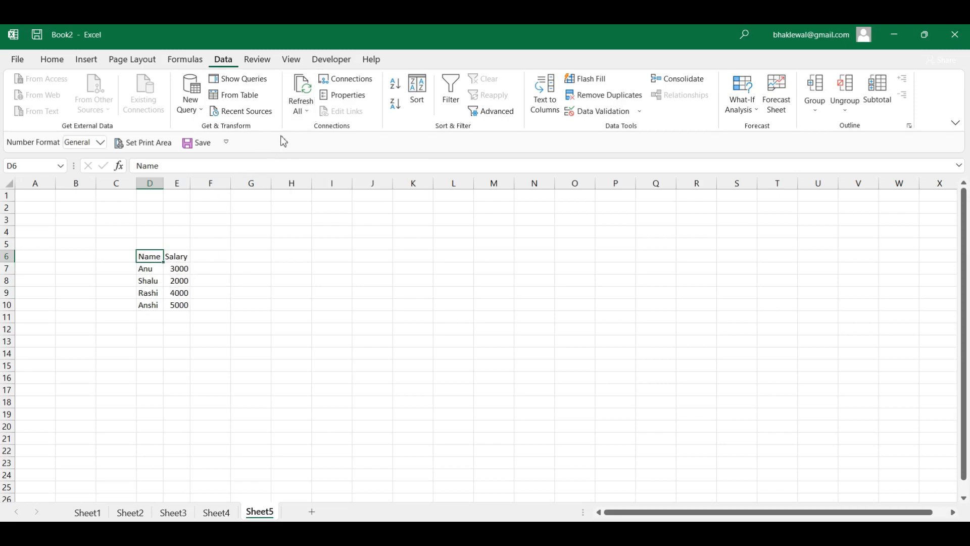
pyautogui.click(308, 113)
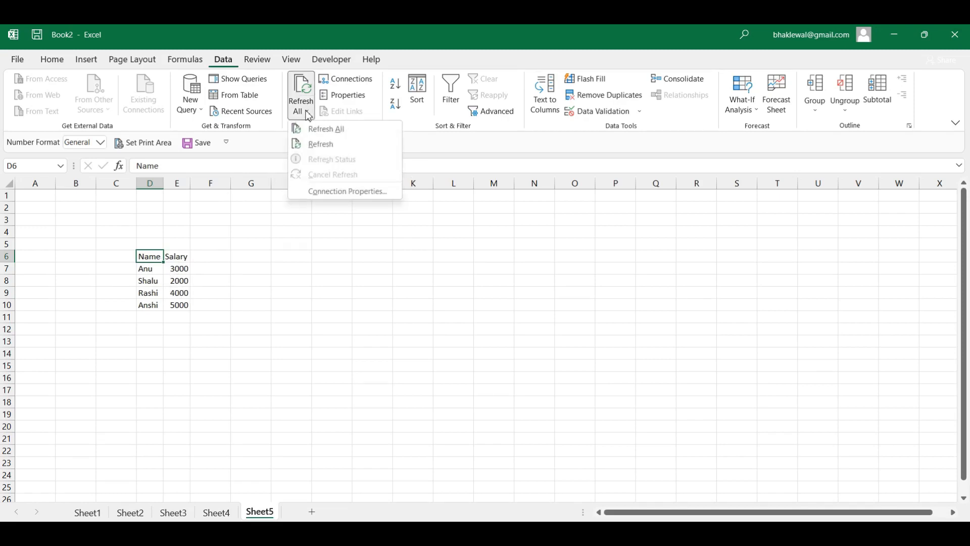
pyautogui.click(313, 130)
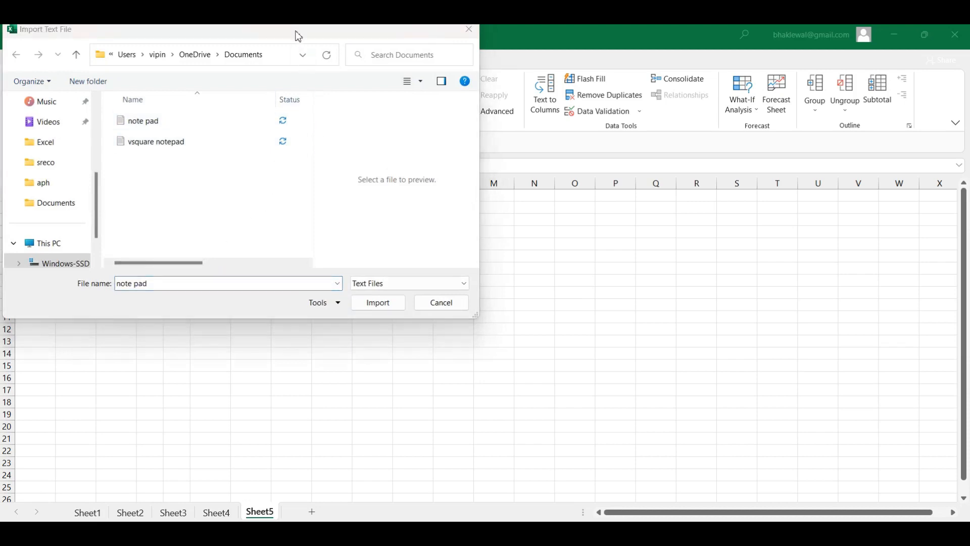
pyautogui.click(170, 142)
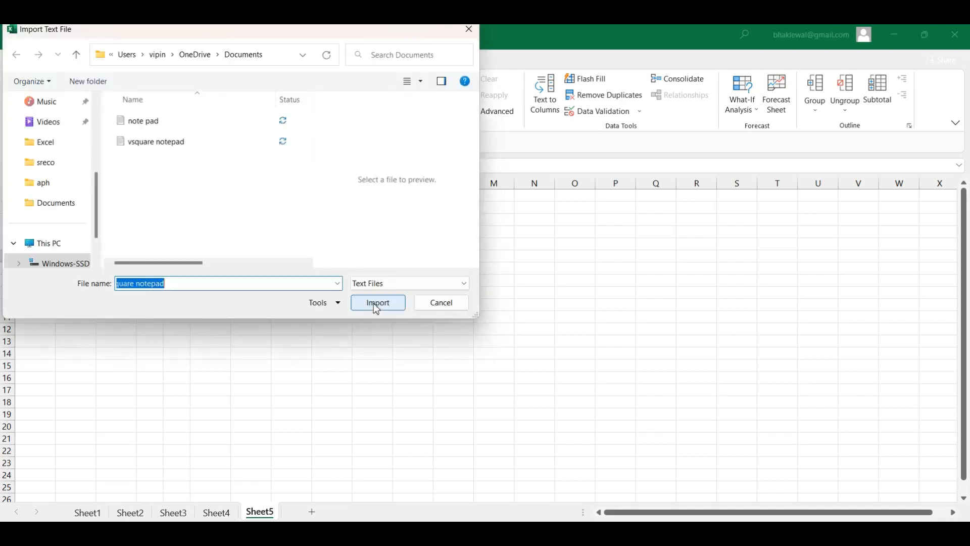
pyautogui.click(378, 302)
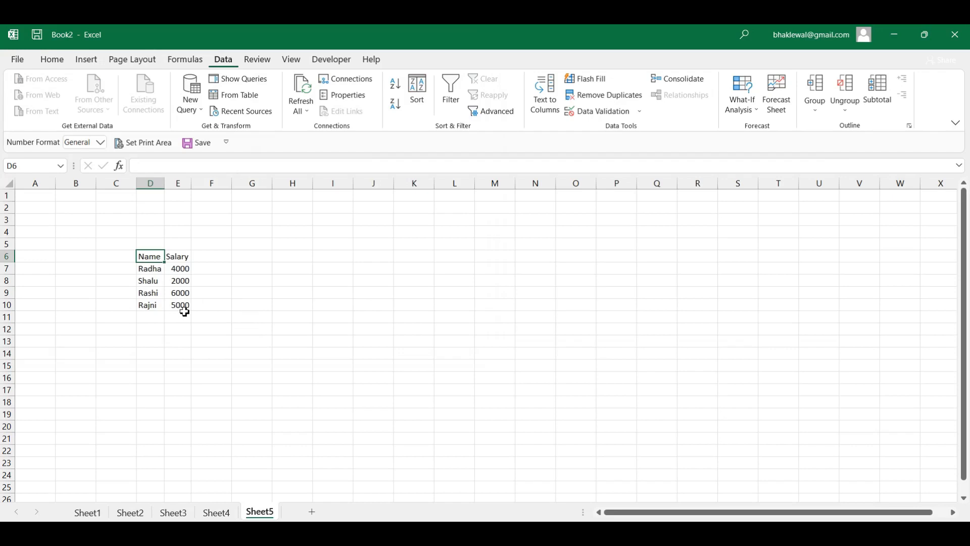
pyautogui.click(387, 315)
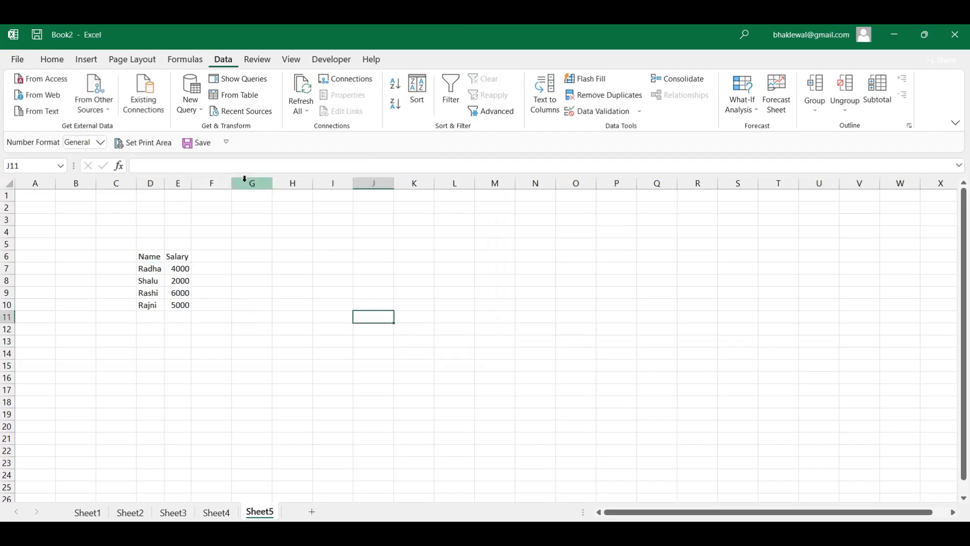
pyautogui.click(303, 110)
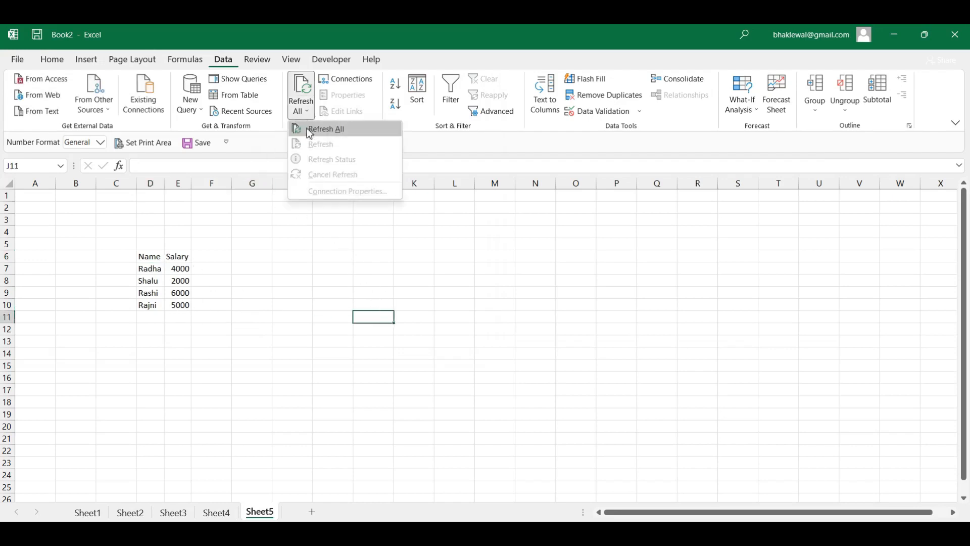
pyautogui.click(306, 269)
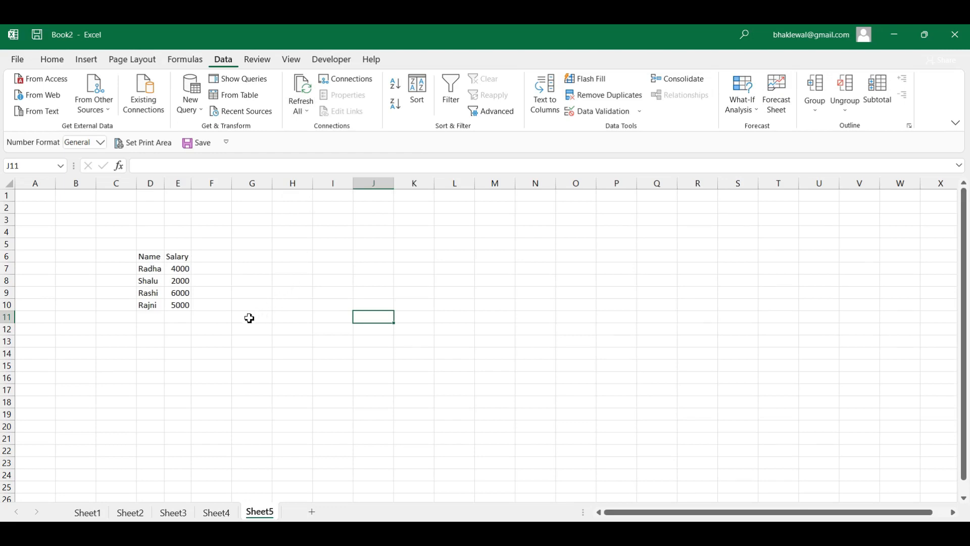
pyautogui.click(130, 531)
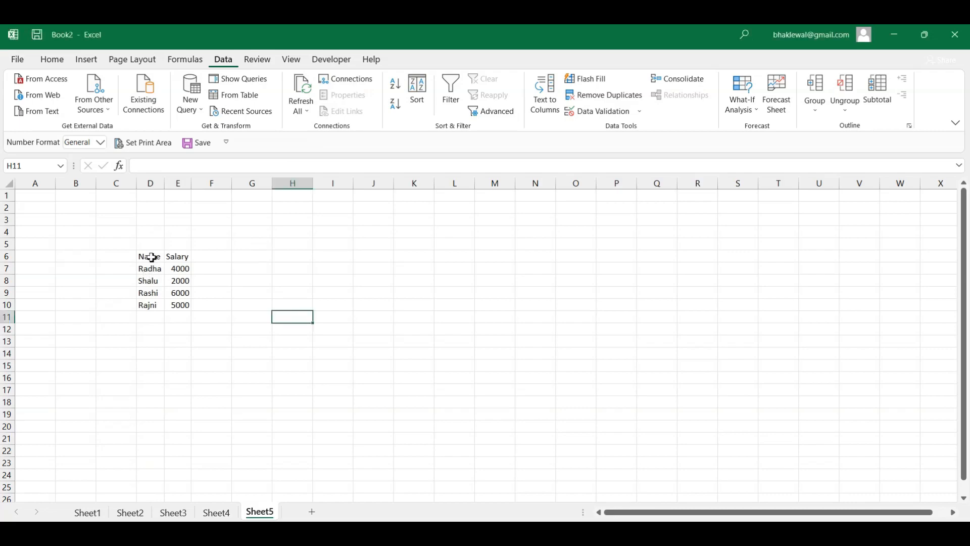
# - Examine the external data properties of the text import on Sheet5 and the Access table on Sheet1, leaving their settings as they are
pyautogui.click(150, 256)
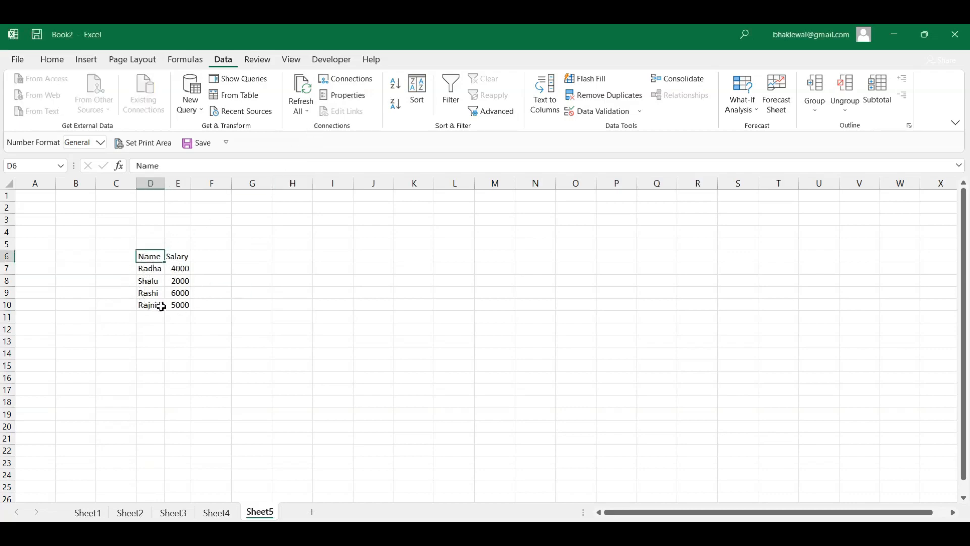
pyautogui.click(352, 98)
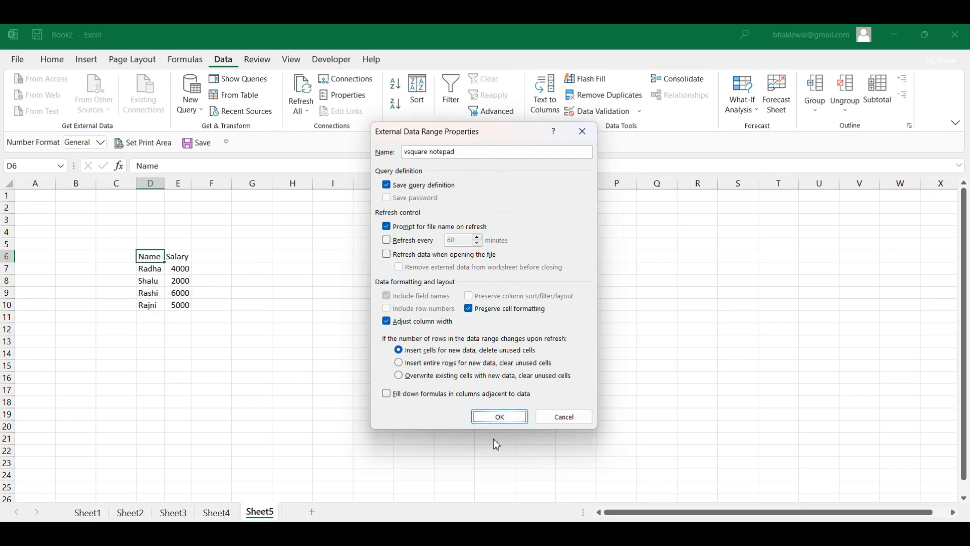
pyautogui.click(583, 132)
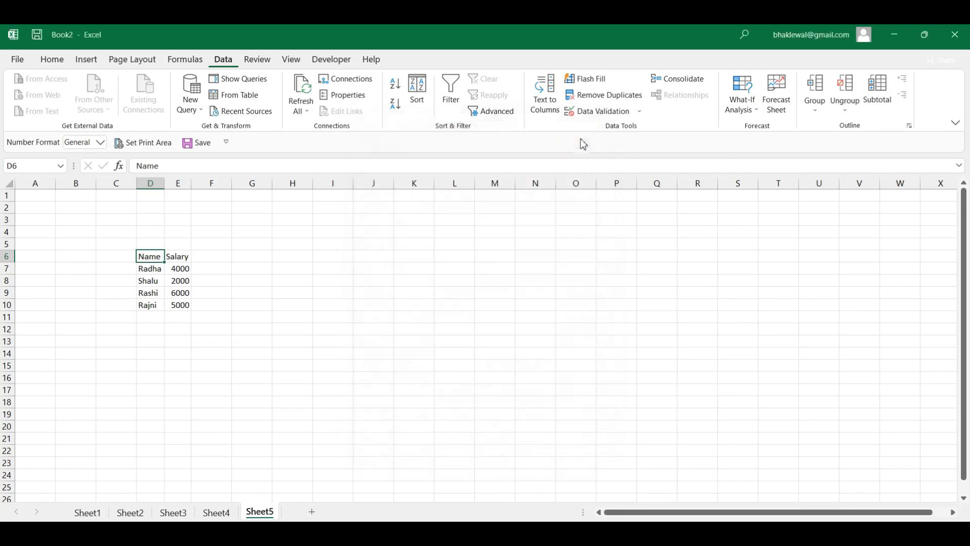
pyautogui.click(88, 512)
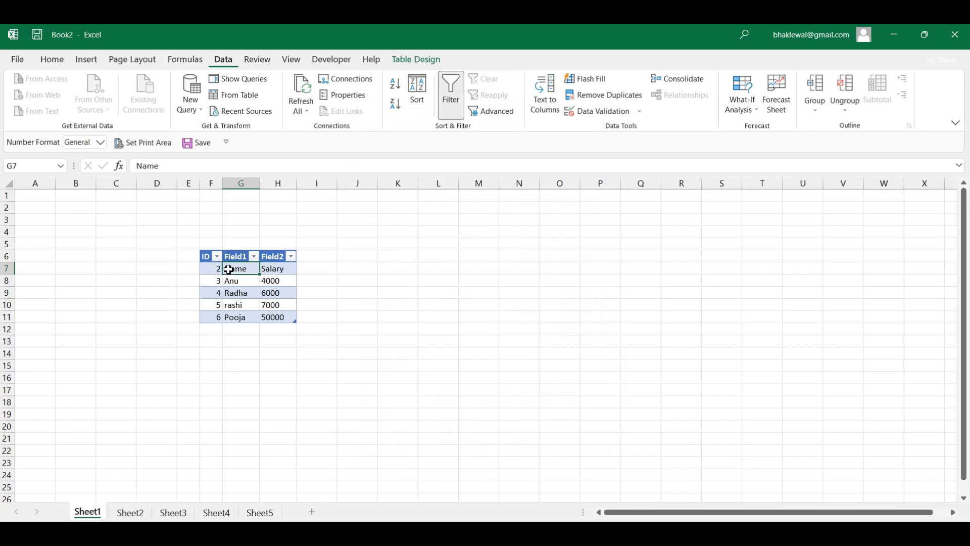
pyautogui.click(355, 96)
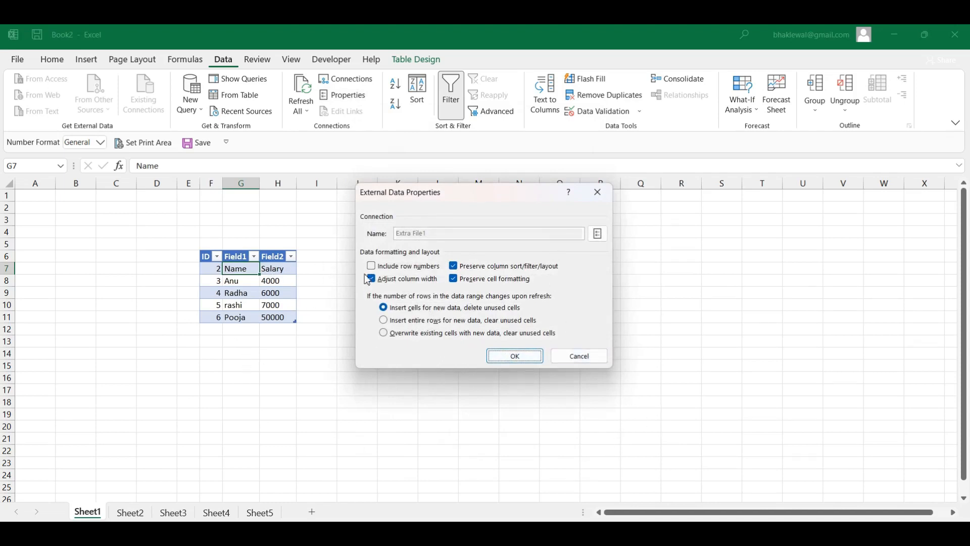
pyautogui.click(597, 193)
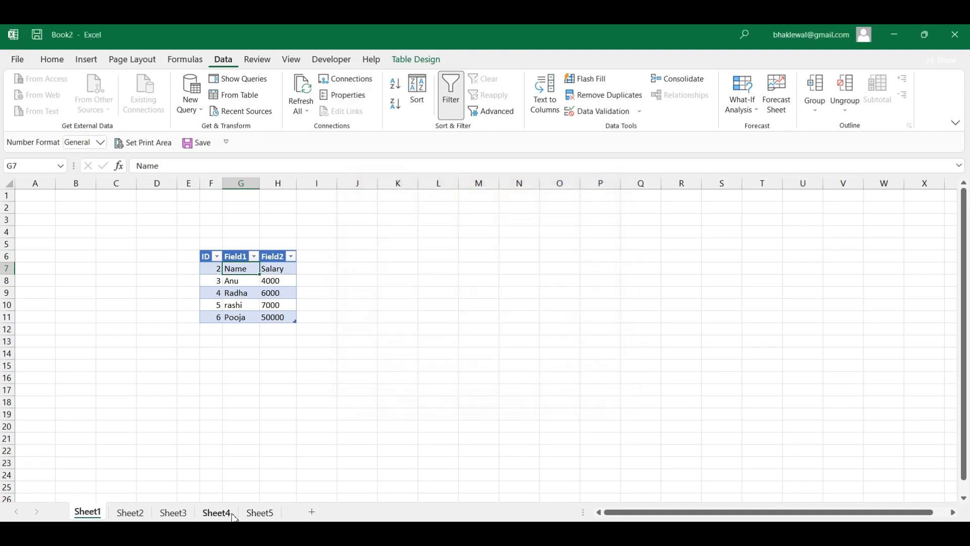
pyautogui.click(257, 514)
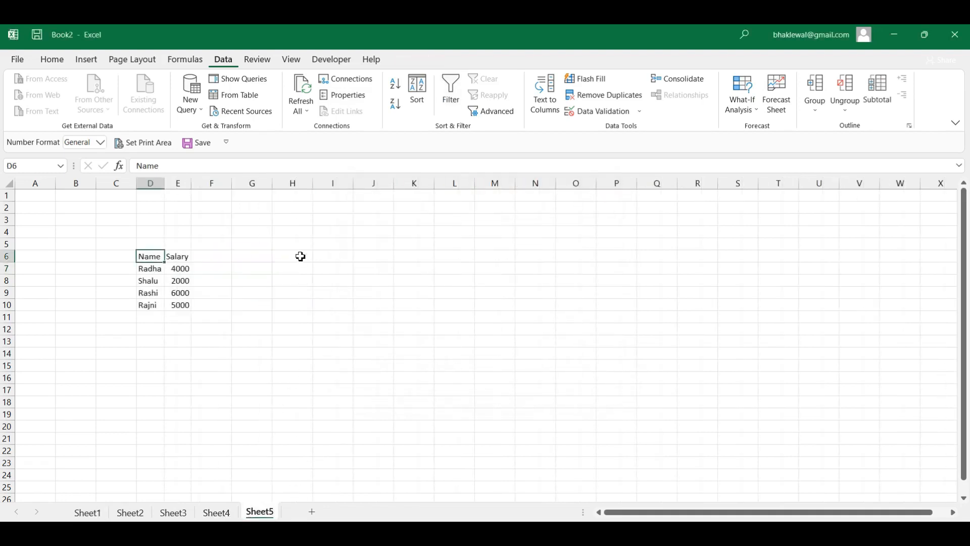